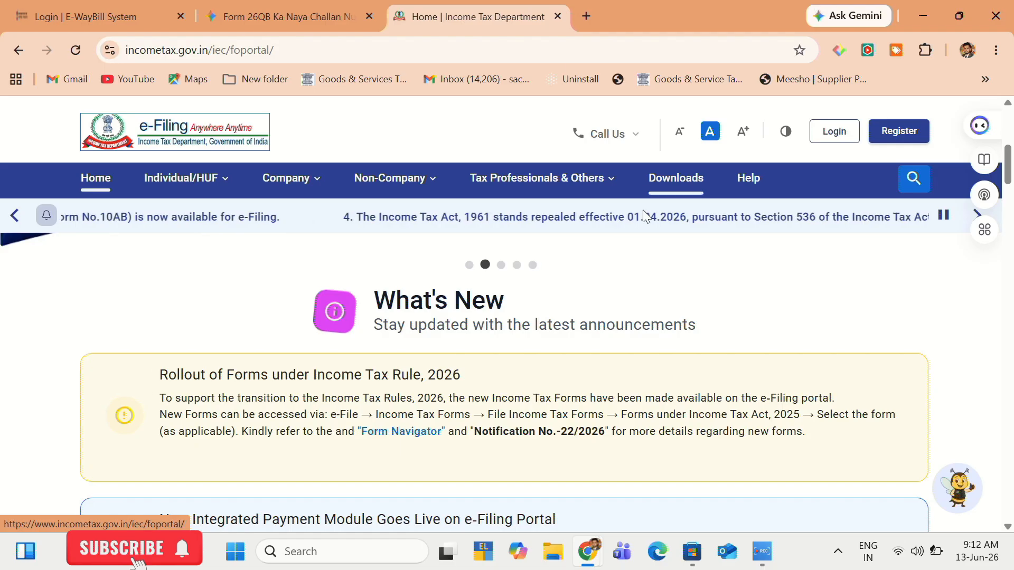
Open the e-Filing login page and enter the account's user ID.
{"action": "left_click", "coordinate": [815, 136]}
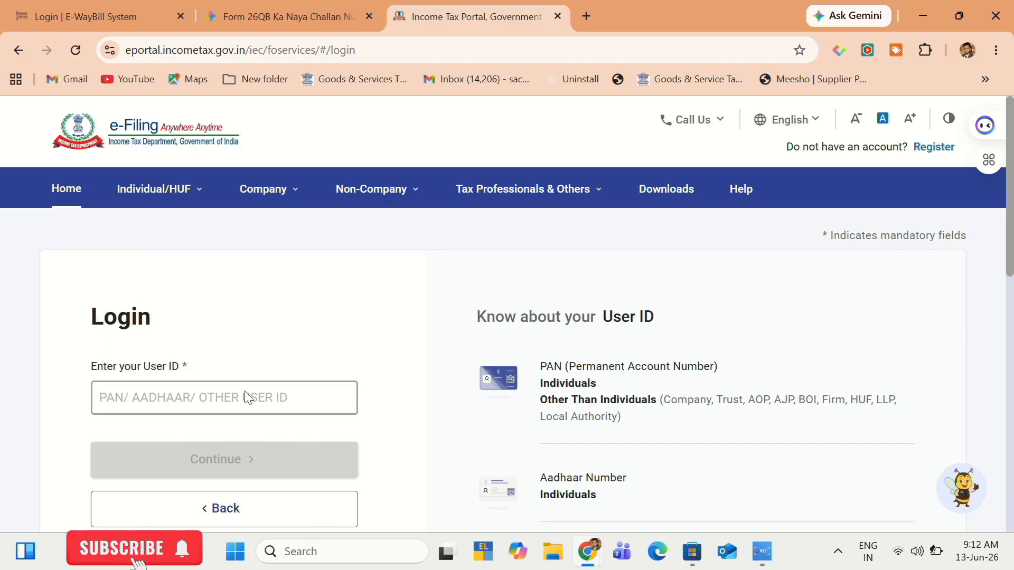
{"action": "left_click", "coordinate": [213, 393]}
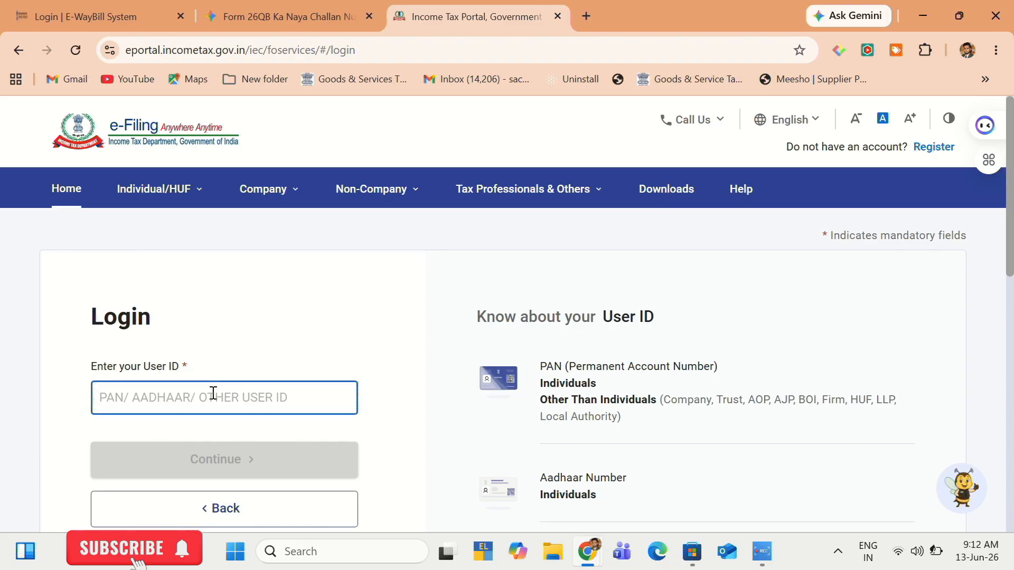
{"action": "type", "text": "JB"}
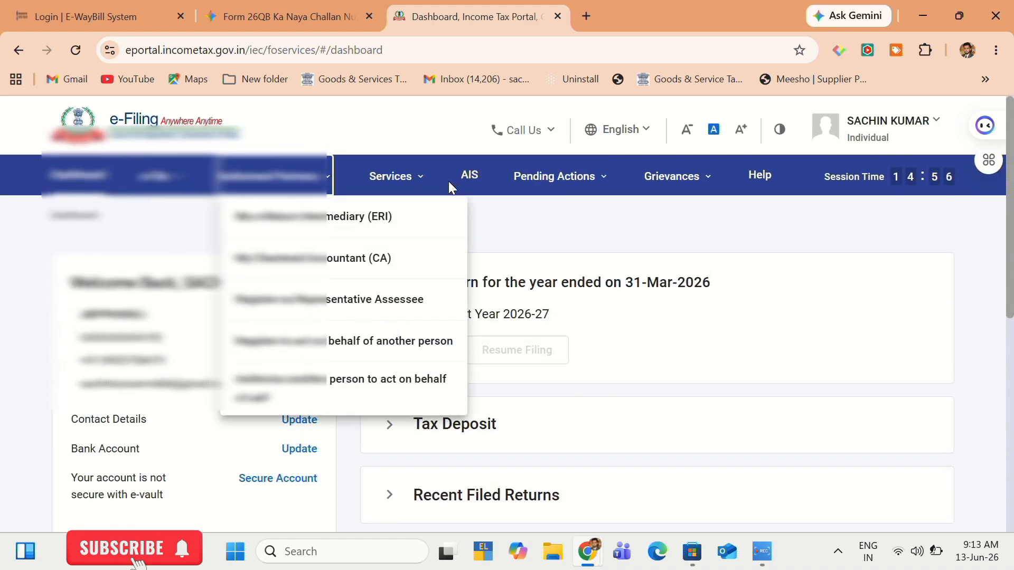
Open the e-Pay Tax service and continue under the Income-tax Act, 2025.
{"action": "mouse_move", "coordinate": [696, 208]}
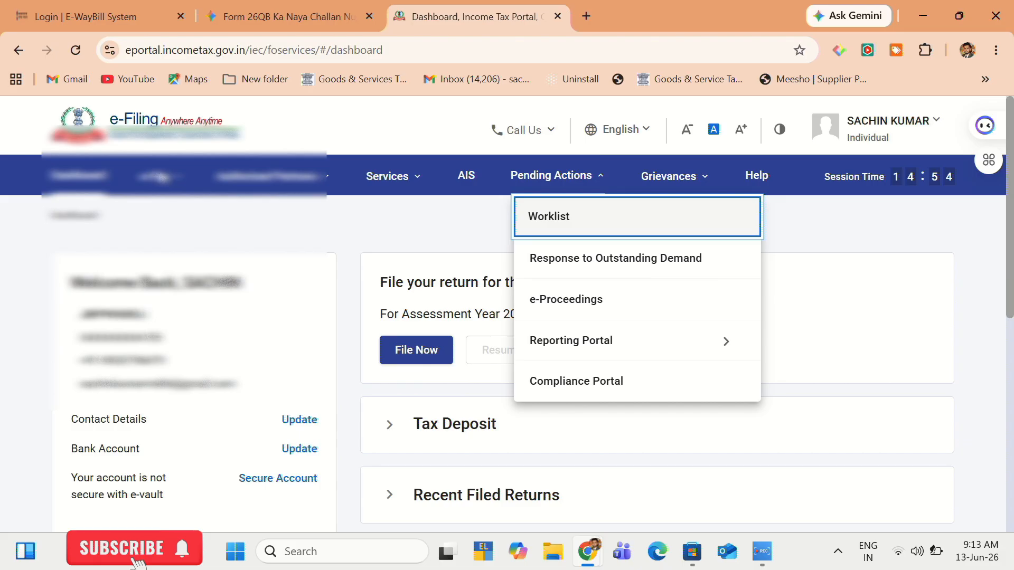
{"action": "mouse_move", "coordinate": [159, 176]}
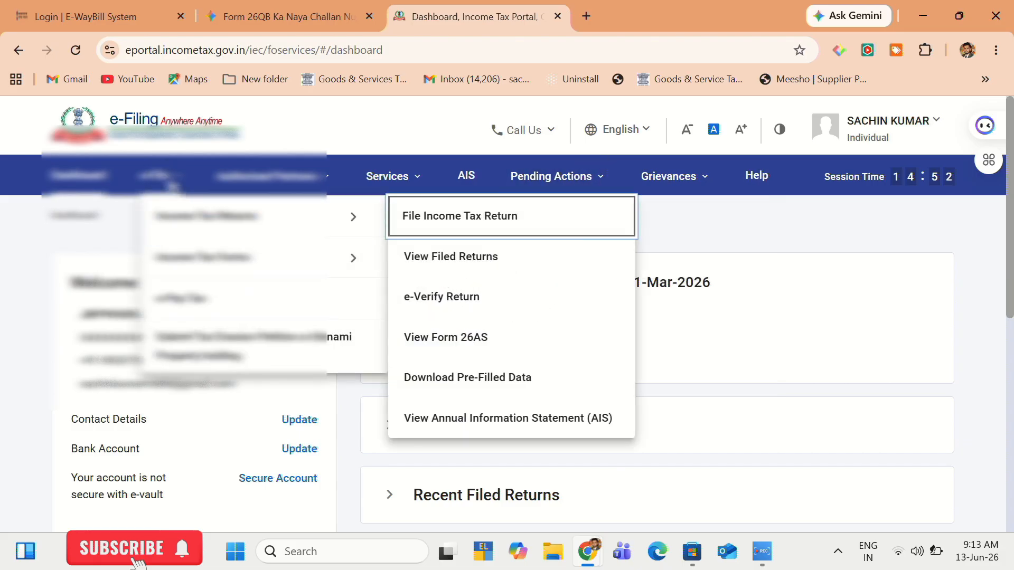
{"action": "left_click", "coordinate": [206, 309]}
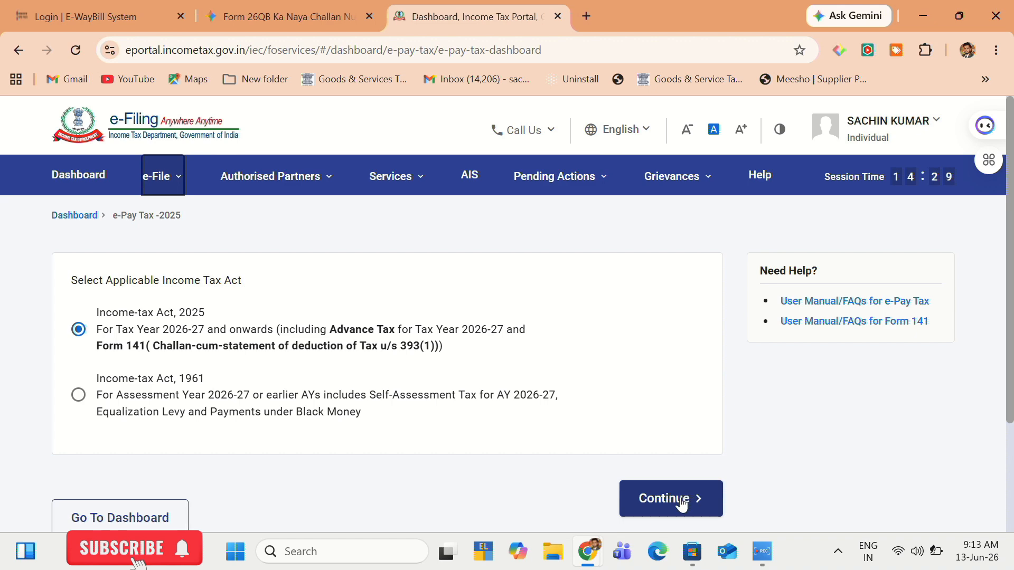
{"action": "left_click", "coordinate": [681, 504]}
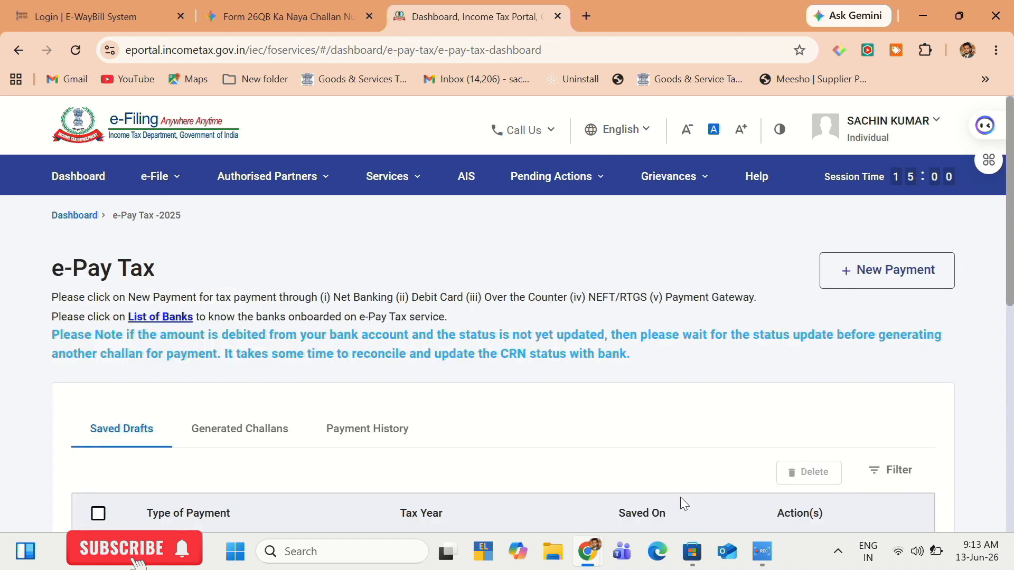
Check the saved payment drafts on the e-Pay Tax page and start a new payment.
{"action": "scroll", "coordinate": [682, 501], "scroll_direction": "down", "scroll_amount": 3}
{"action": "scroll", "coordinate": [680, 496], "scroll_direction": "up", "scroll_amount": 3}
{"action": "scroll", "coordinate": [680, 496], "scroll_direction": "down", "scroll_amount": 3}
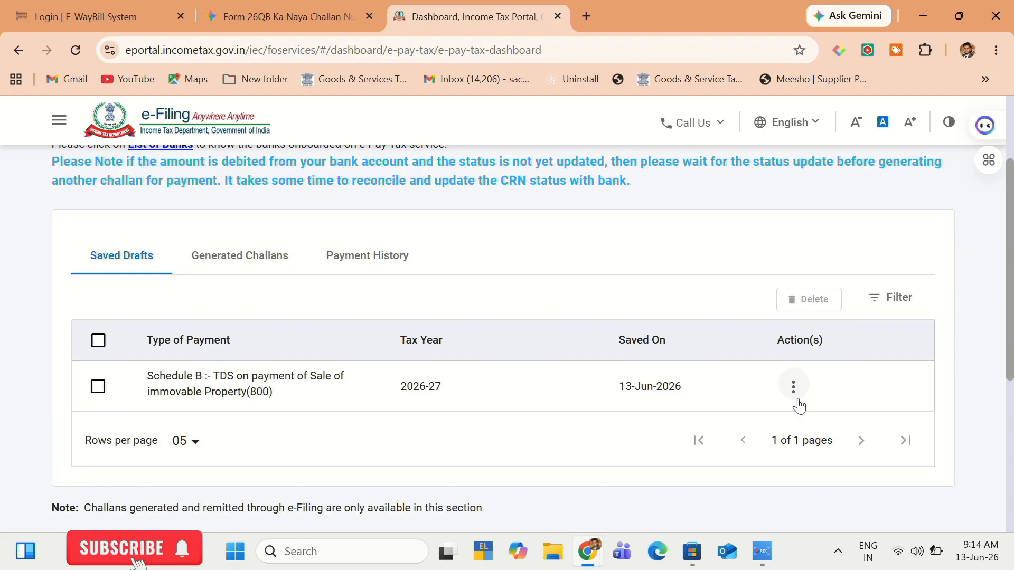
{"action": "scroll", "coordinate": [797, 402], "scroll_direction": "down", "scroll_amount": 5}
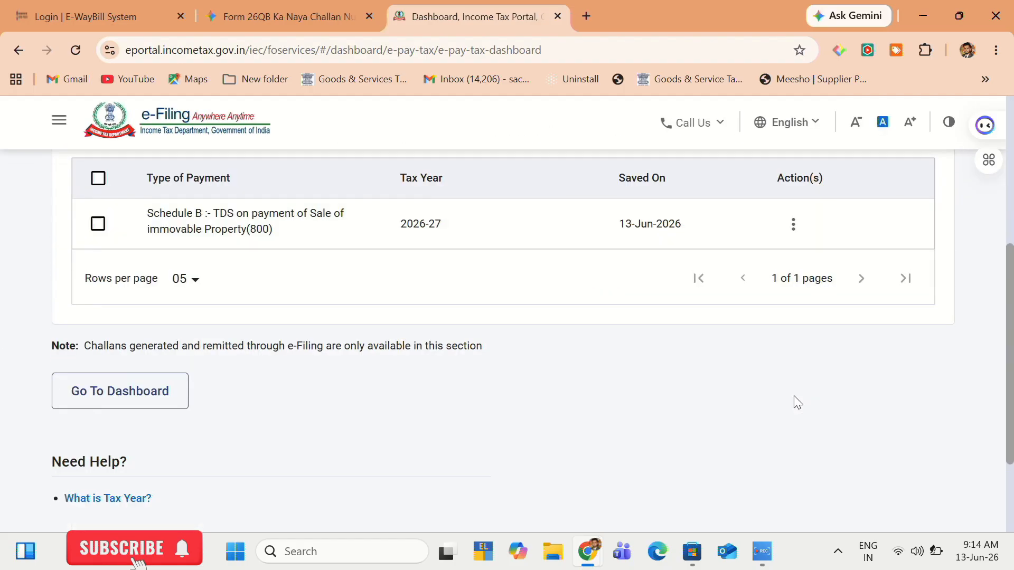
{"action": "scroll", "coordinate": [794, 395], "scroll_direction": "up", "scroll_amount": 5}
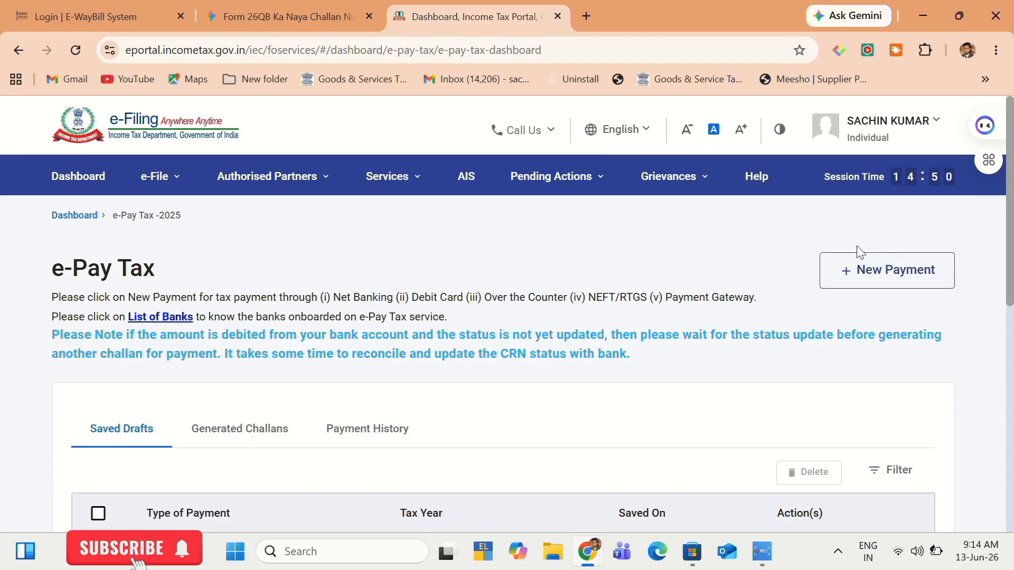
{"action": "scroll", "coordinate": [874, 271], "scroll_direction": "down", "scroll_amount": 2}
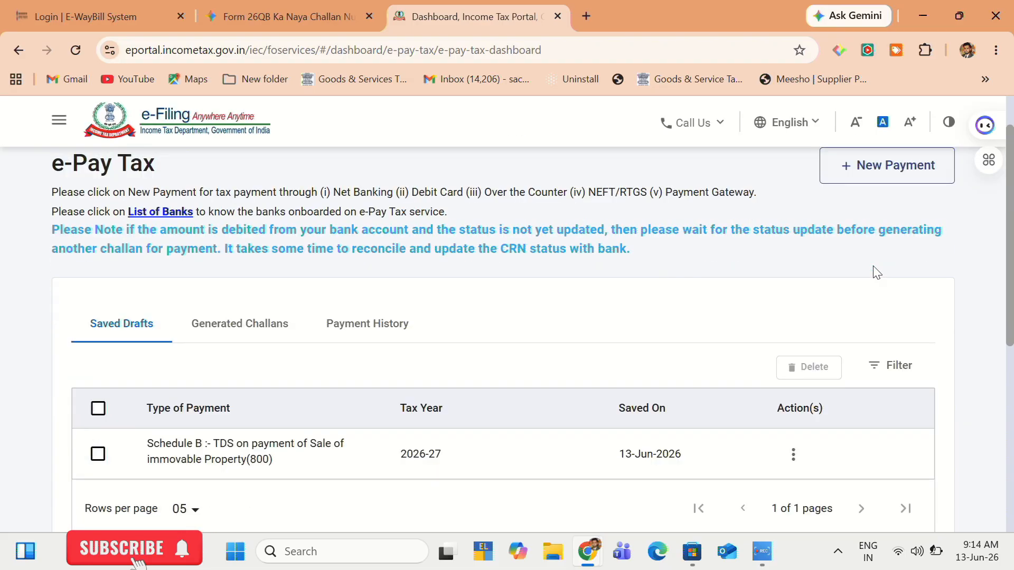
{"action": "left_click", "coordinate": [882, 205]}
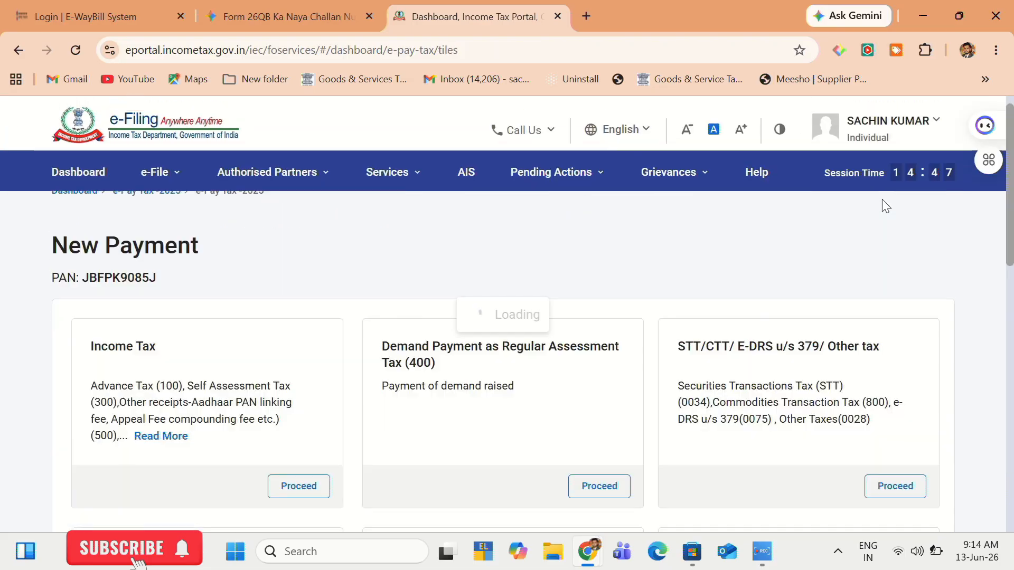
Proceed with Form 141 (Challan-cum-statement of deduction of tax under section 393(1)) for Non-Corporate deductee(s).
{"action": "scroll", "coordinate": [882, 205], "scroll_direction": "down", "scroll_amount": 3}
{"action": "scroll", "coordinate": [885, 205], "scroll_direction": "down", "scroll_amount": 1}
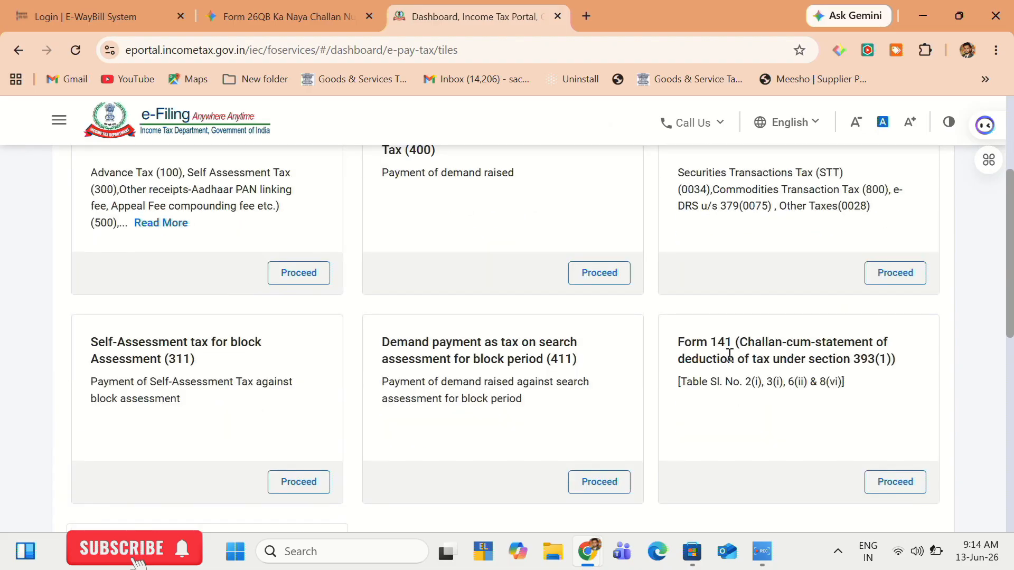
{"action": "scroll", "coordinate": [740, 354], "scroll_direction": "down", "scroll_amount": 3}
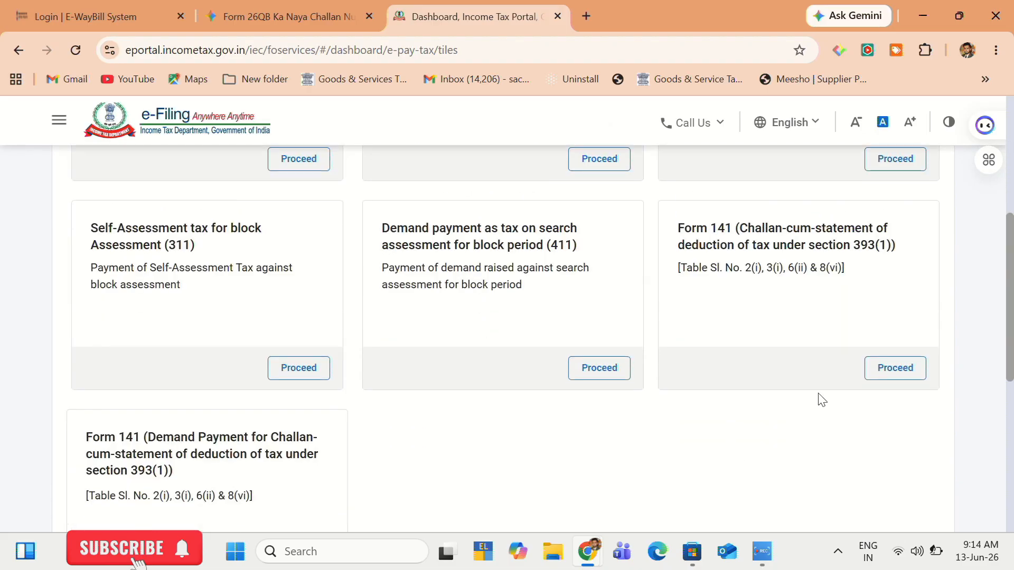
{"action": "left_click", "coordinate": [886, 370]}
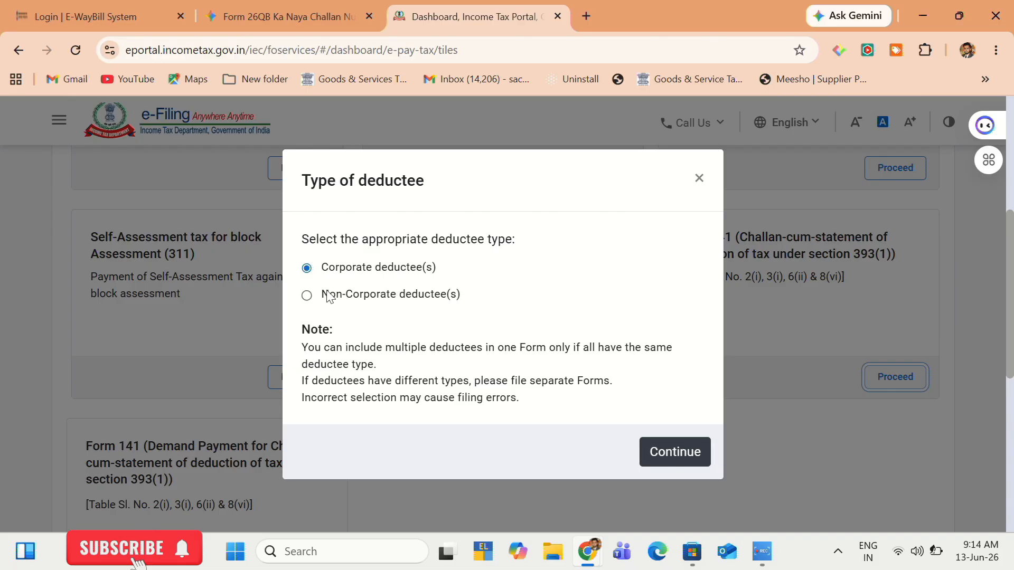
{"action": "left_click", "coordinate": [308, 296]}
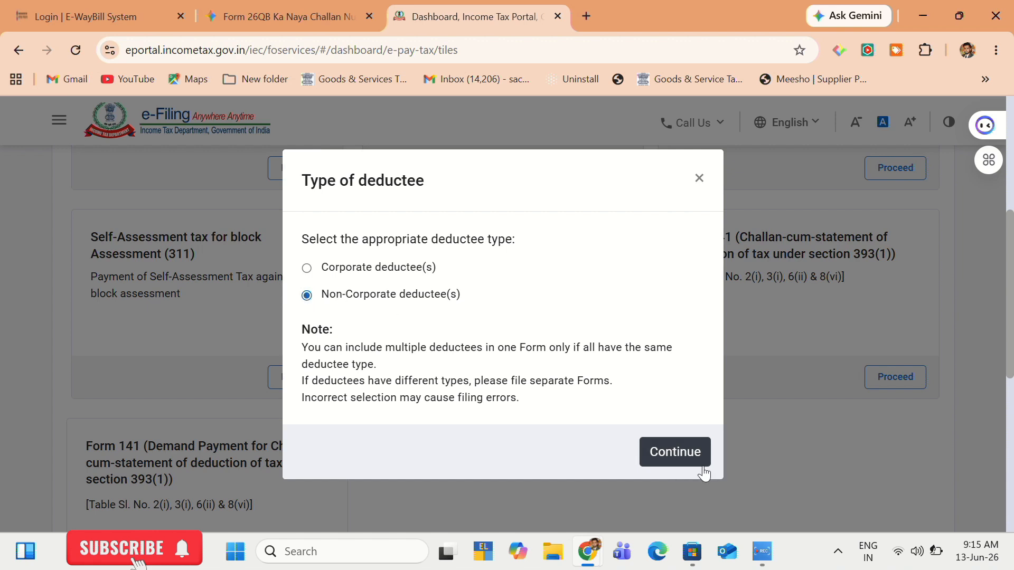
{"action": "left_click", "coordinate": [670, 464]}
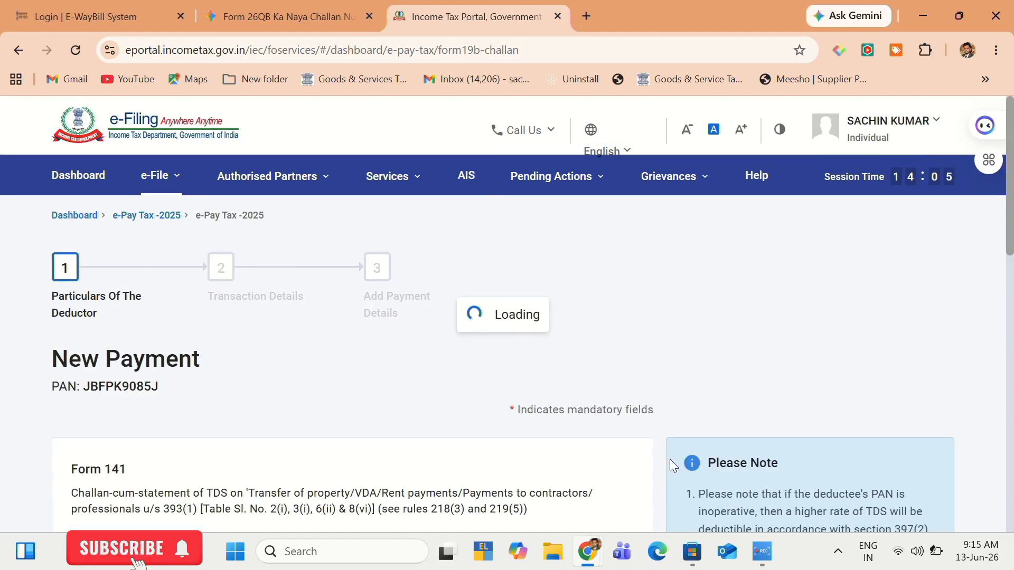
Review the deductees' residential status and the prefilled deductor particulars in Form 141.
{"action": "scroll", "coordinate": [669, 459], "scroll_direction": "down", "scroll_amount": 4}
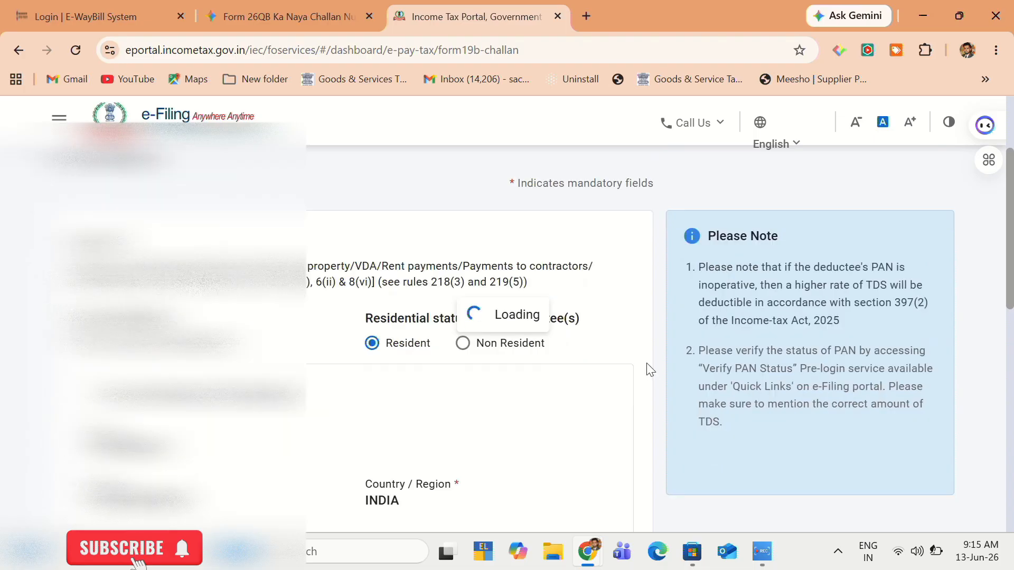
{"action": "scroll", "coordinate": [581, 372], "scroll_direction": "down", "scroll_amount": 1}
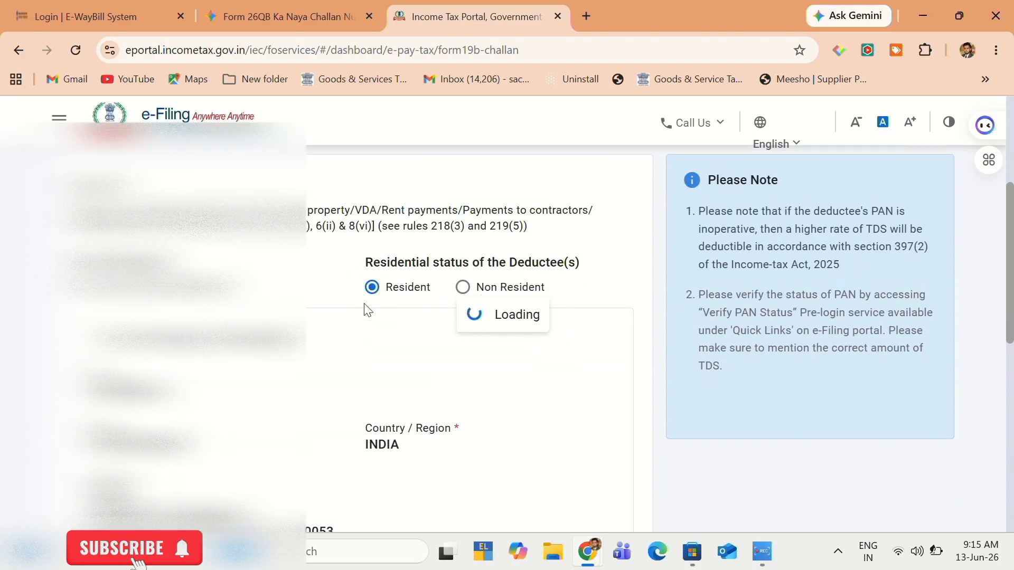
{"action": "scroll", "coordinate": [368, 309], "scroll_direction": "down", "scroll_amount": 1}
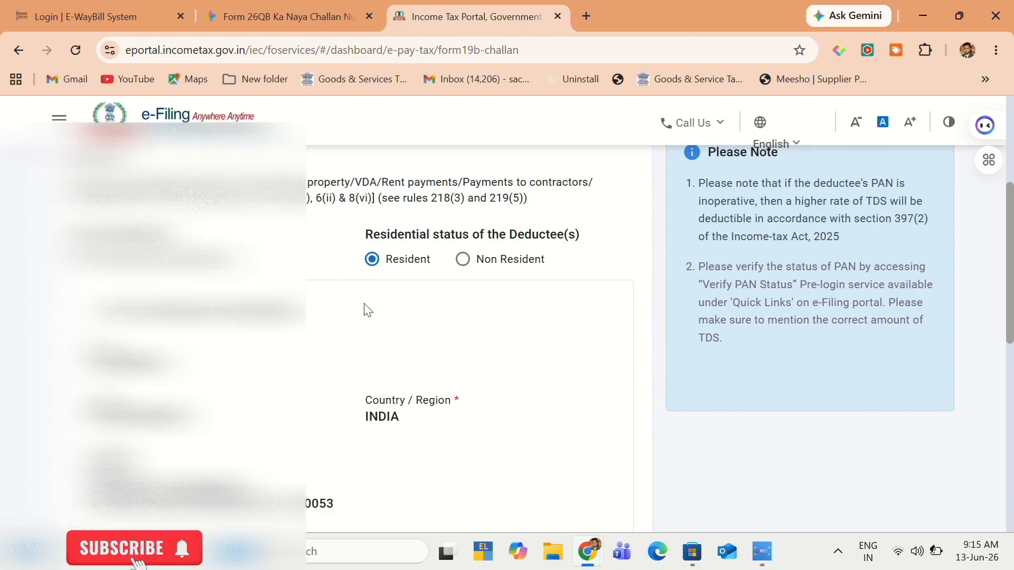
{"action": "scroll", "coordinate": [368, 309], "scroll_direction": "down", "scroll_amount": 3}
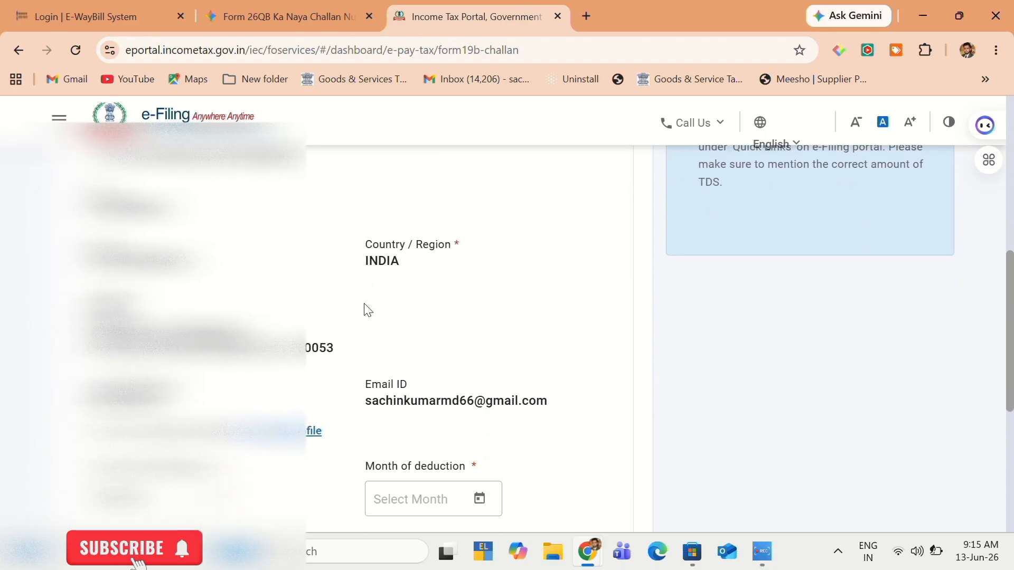
{"action": "scroll", "coordinate": [368, 308], "scroll_direction": "down", "scroll_amount": 2}
{"action": "scroll", "coordinate": [367, 309], "scroll_direction": "up", "scroll_amount": 2}
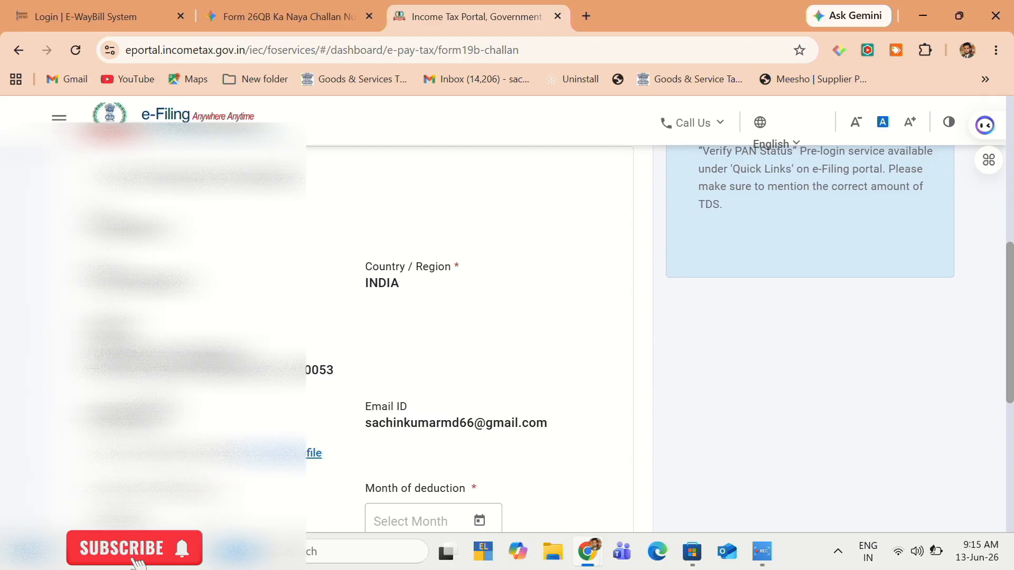
{"action": "scroll", "coordinate": [507, 338], "scroll_direction": "down", "scroll_amount": 1}
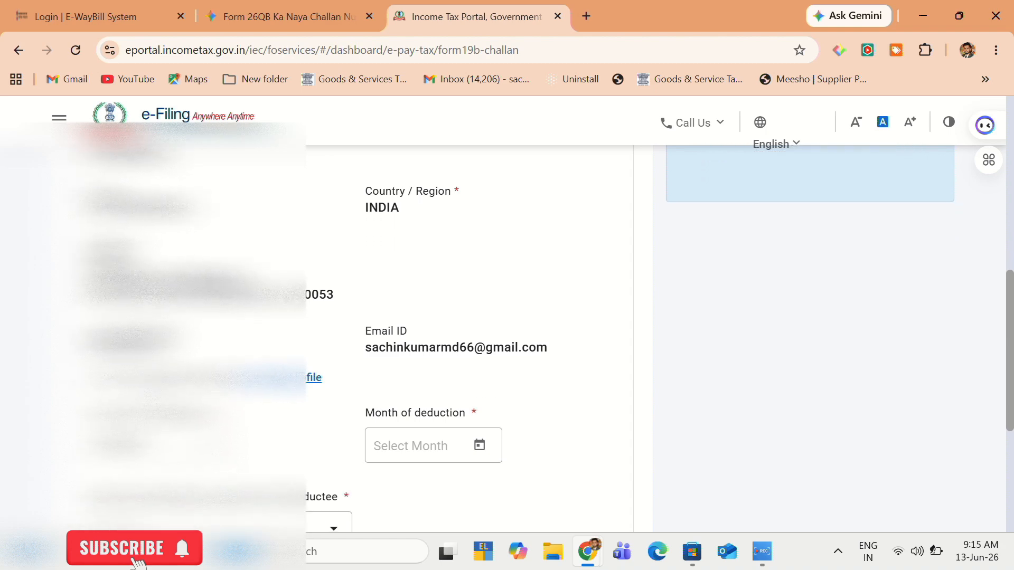
{"action": "scroll", "coordinate": [507, 338], "scroll_direction": "down", "scroll_amount": 2}
{"action": "scroll", "coordinate": [507, 338], "scroll_direction": "down", "scroll_amount": 3}
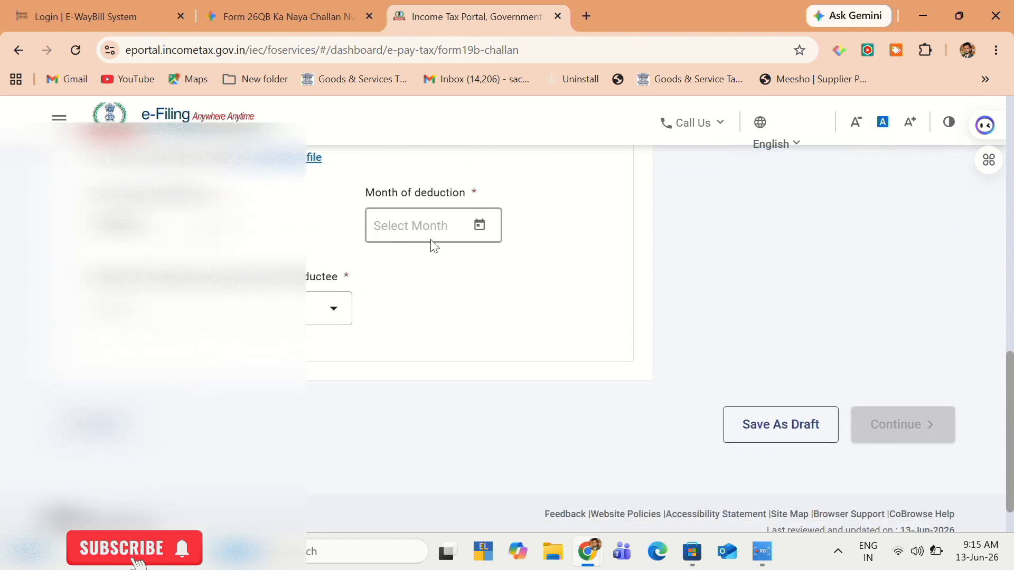
Set the month of deduction to May-2026.
{"action": "left_click", "coordinate": [421, 227]}
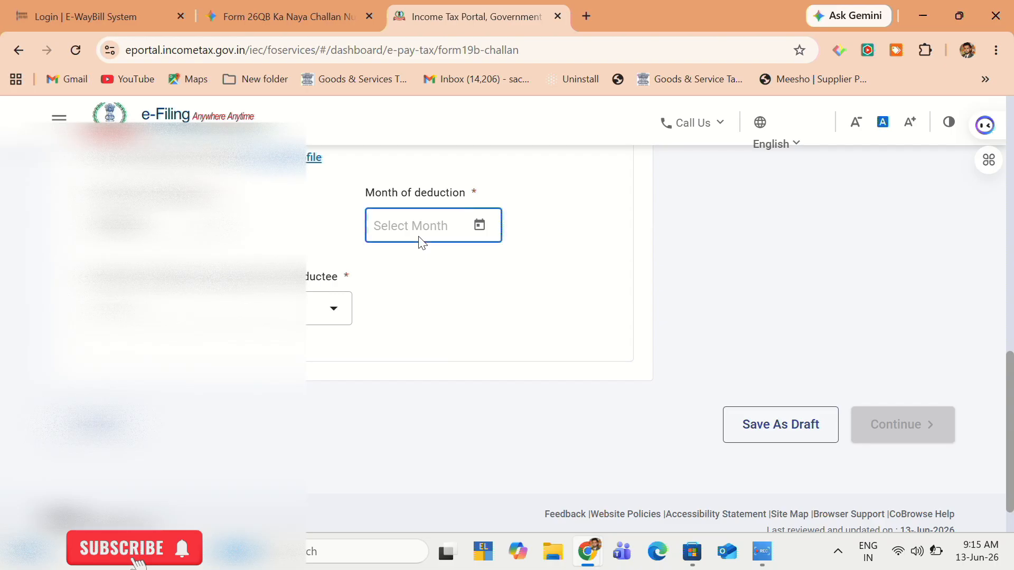
{"action": "left_click", "coordinate": [483, 220]}
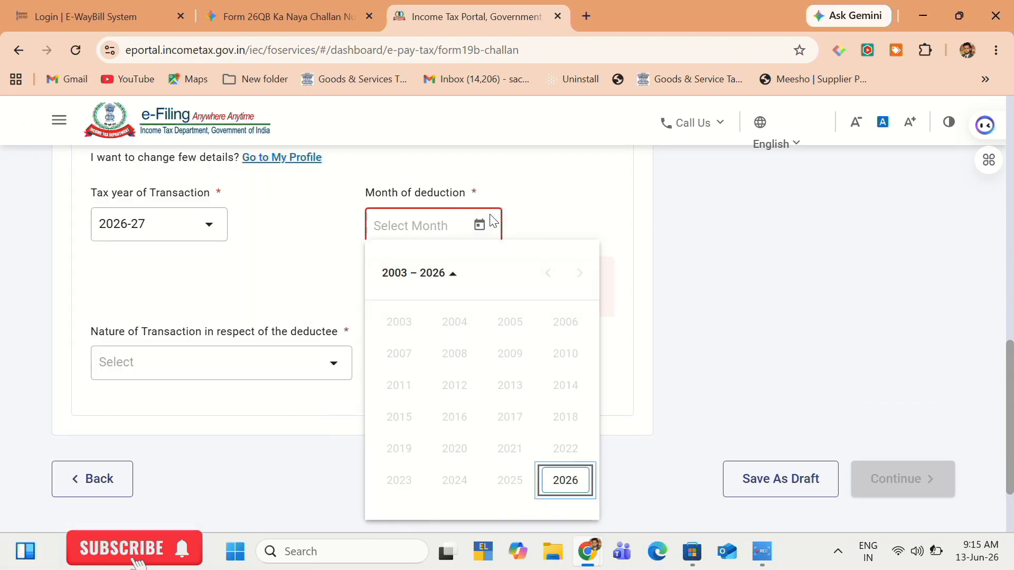
{"action": "left_click", "coordinate": [563, 490]}
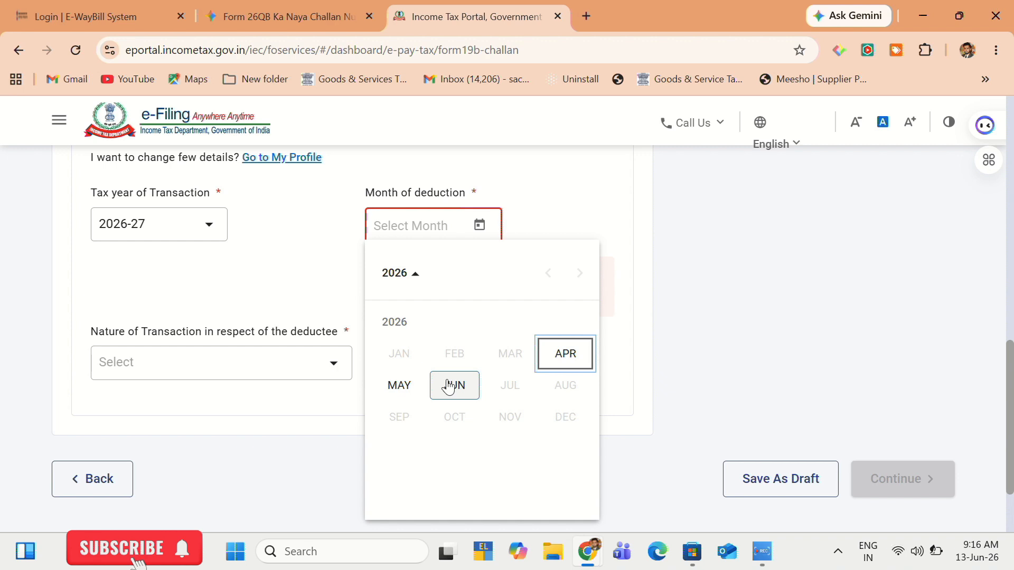
{"action": "left_click", "coordinate": [391, 391]}
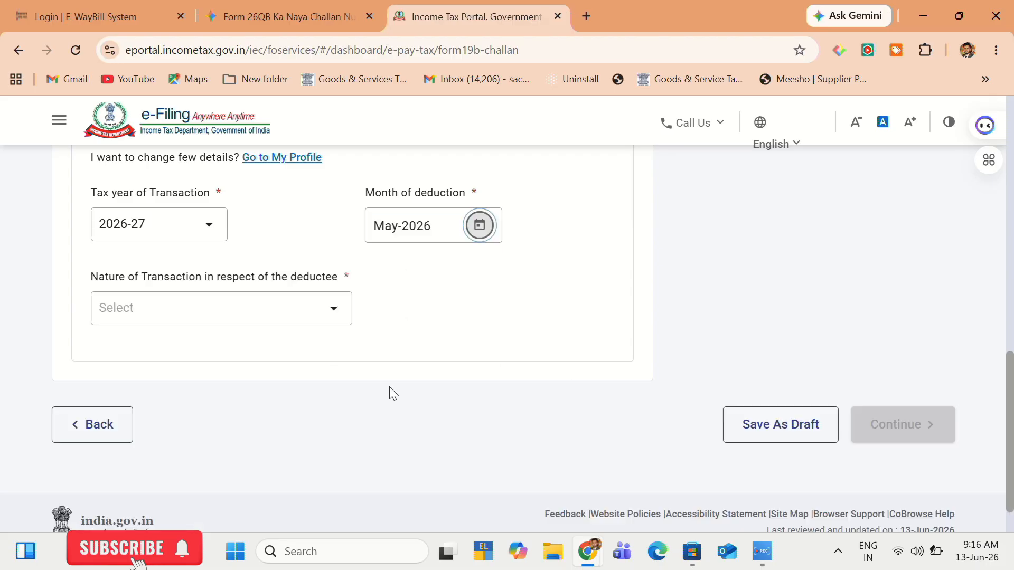
Choose Schedule B (TDS on transfer of immovable property) as the nature of transaction and continue to the transaction details.
{"action": "left_click", "coordinate": [202, 315]}
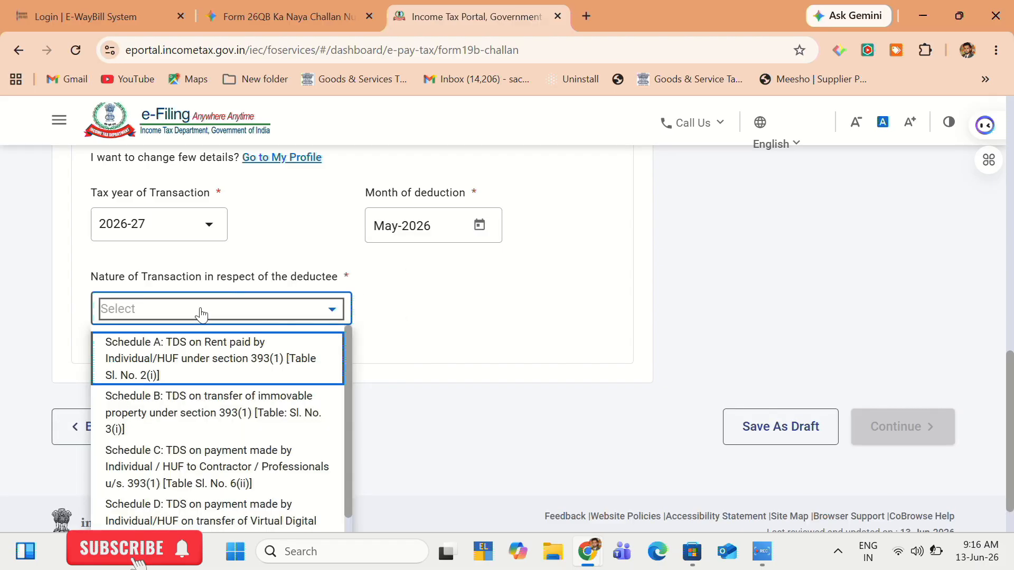
{"action": "scroll", "coordinate": [187, 429], "scroll_direction": "down", "scroll_amount": 1}
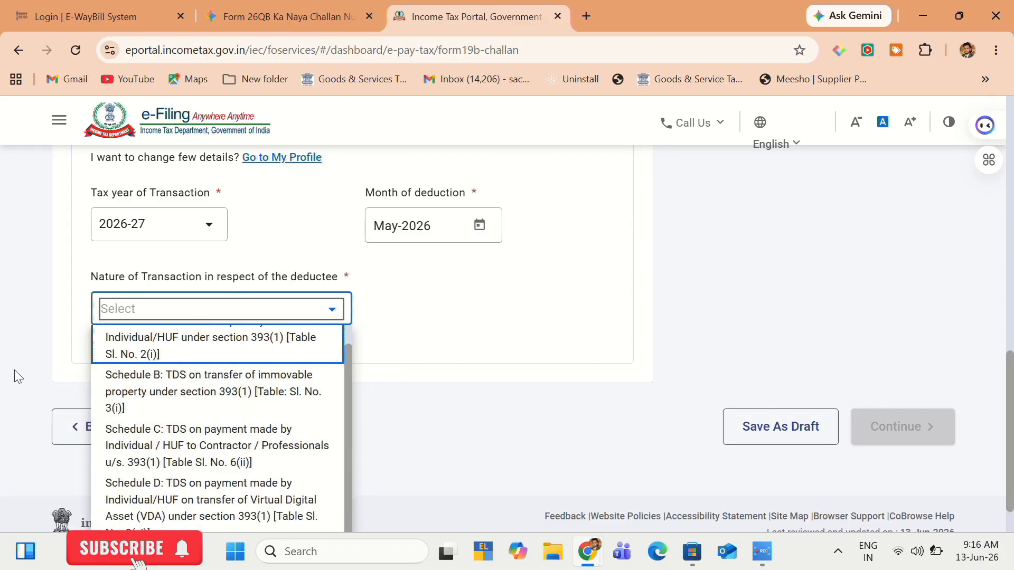
{"action": "scroll", "coordinate": [14, 370], "scroll_direction": "down", "scroll_amount": 1}
{"action": "scroll", "coordinate": [145, 417], "scroll_direction": "up", "scroll_amount": 1}
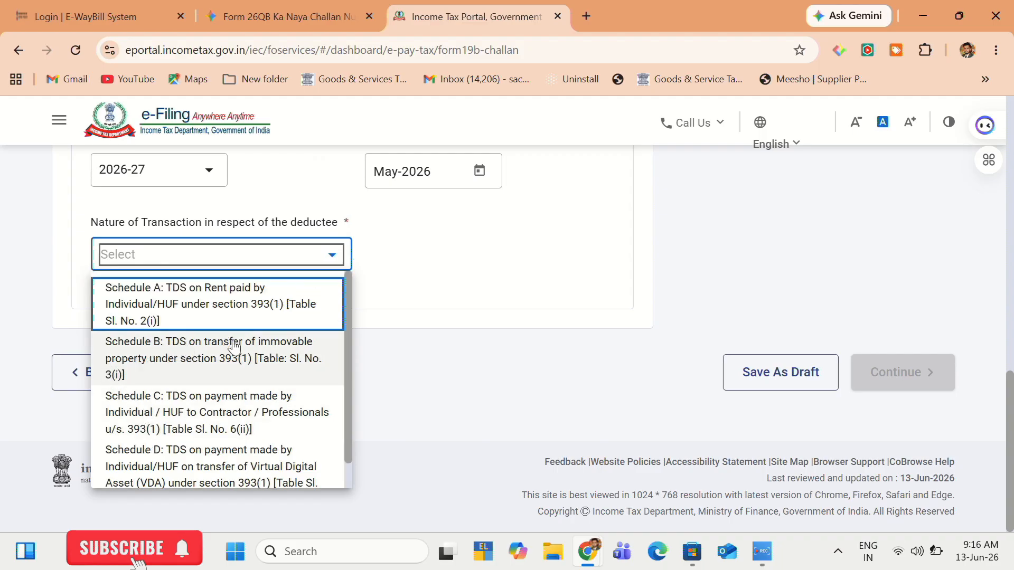
{"action": "left_click", "coordinate": [195, 363]}
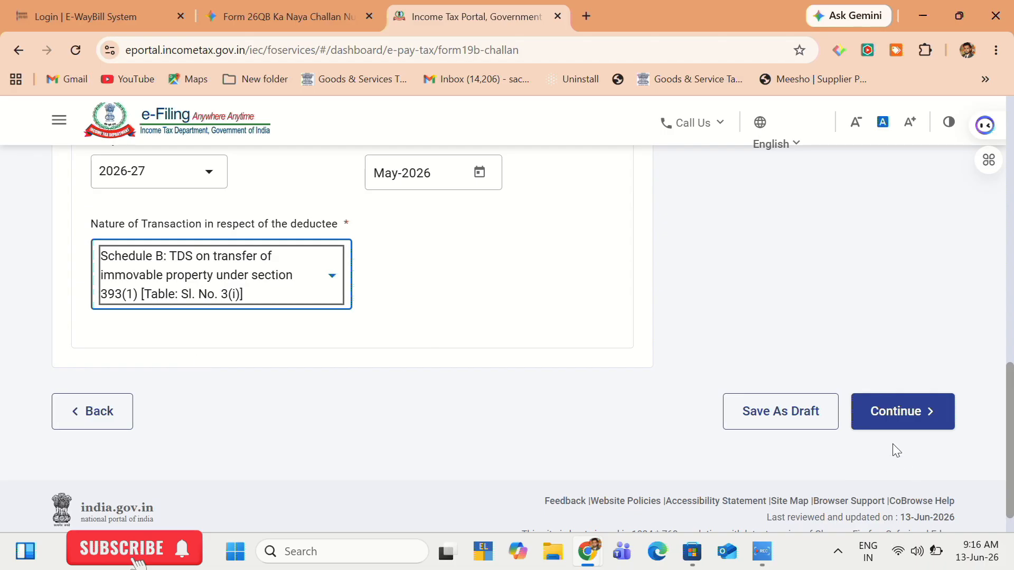
{"action": "left_click", "coordinate": [874, 421]}
{"action": "scroll", "coordinate": [816, 393], "scroll_direction": "down", "scroll_amount": 10}
{"action": "left_click", "coordinate": [901, 369]}
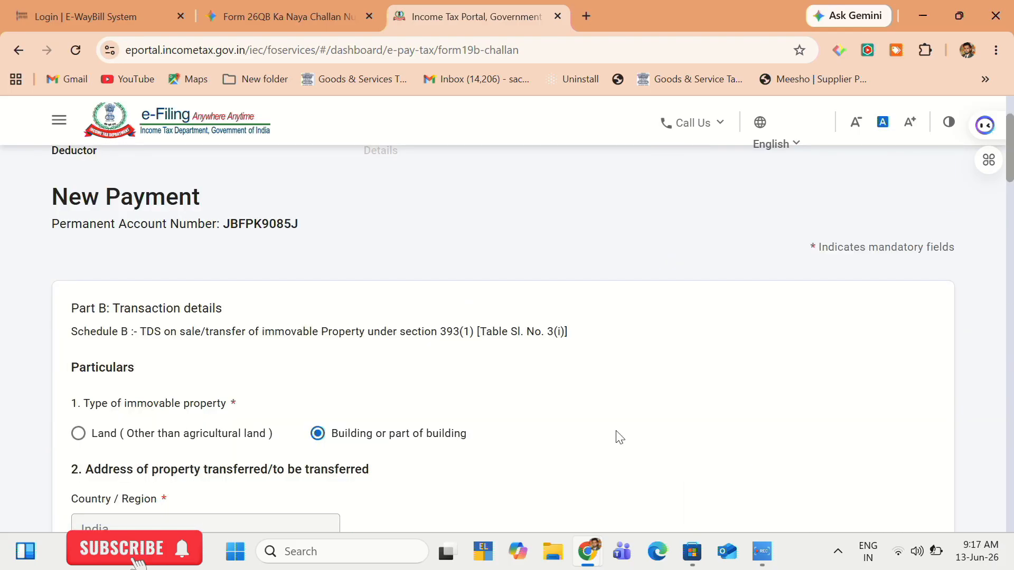
Review the property type, property address, agreement and registration dates, stamp duty value and sale consideration in Schedule B.
{"action": "scroll", "coordinate": [390, 421], "scroll_direction": "down", "scroll_amount": 1}
{"action": "scroll", "coordinate": [389, 422], "scroll_direction": "down", "scroll_amount": 3}
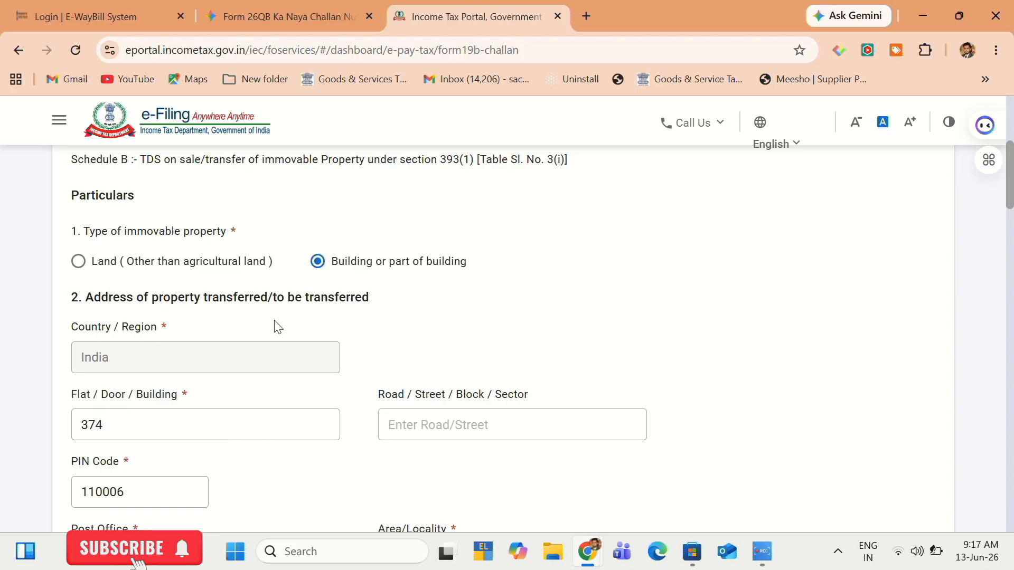
{"action": "scroll", "coordinate": [278, 327], "scroll_direction": "down", "scroll_amount": 2}
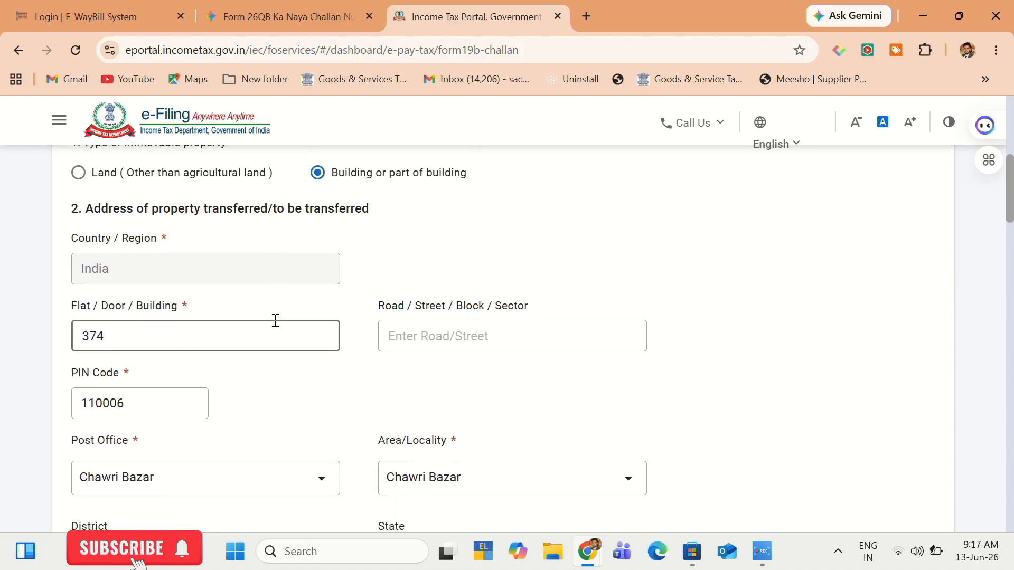
{"action": "scroll", "coordinate": [275, 322], "scroll_direction": "down", "scroll_amount": 1}
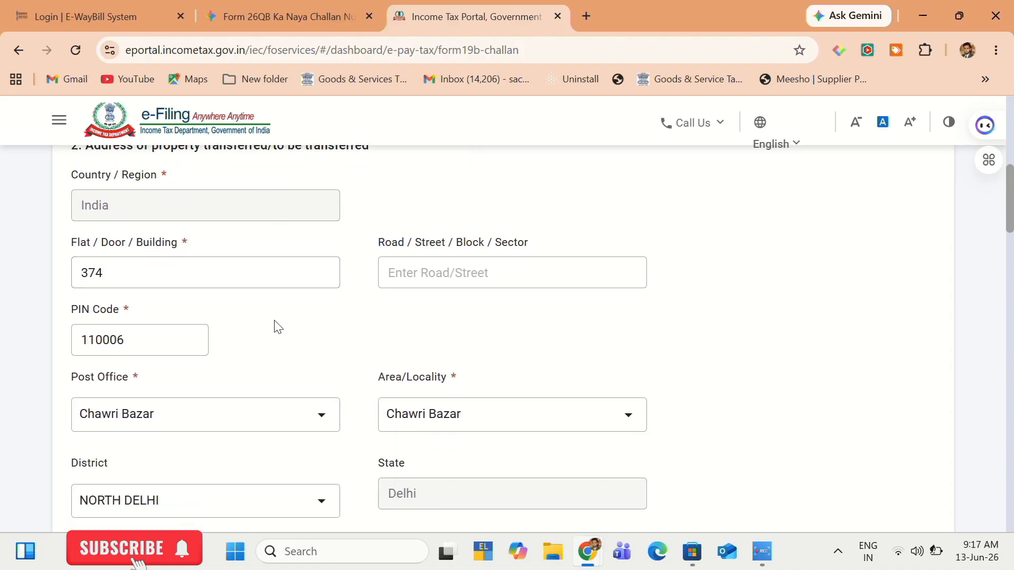
{"action": "scroll", "coordinate": [275, 431], "scroll_direction": "down", "scroll_amount": 2}
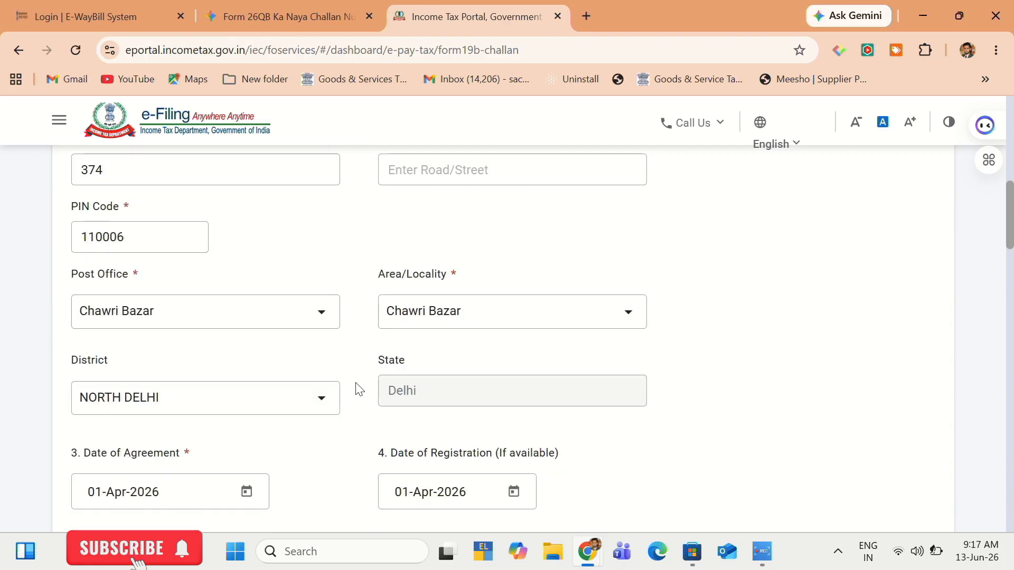
{"action": "scroll", "coordinate": [355, 389], "scroll_direction": "down", "scroll_amount": 1}
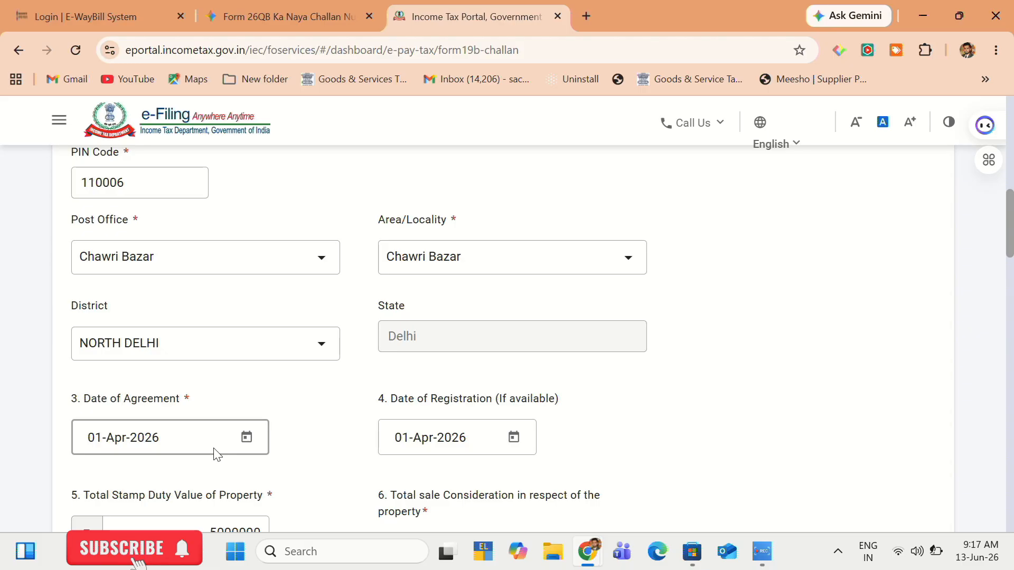
{"action": "scroll", "coordinate": [217, 454], "scroll_direction": "down", "scroll_amount": 2}
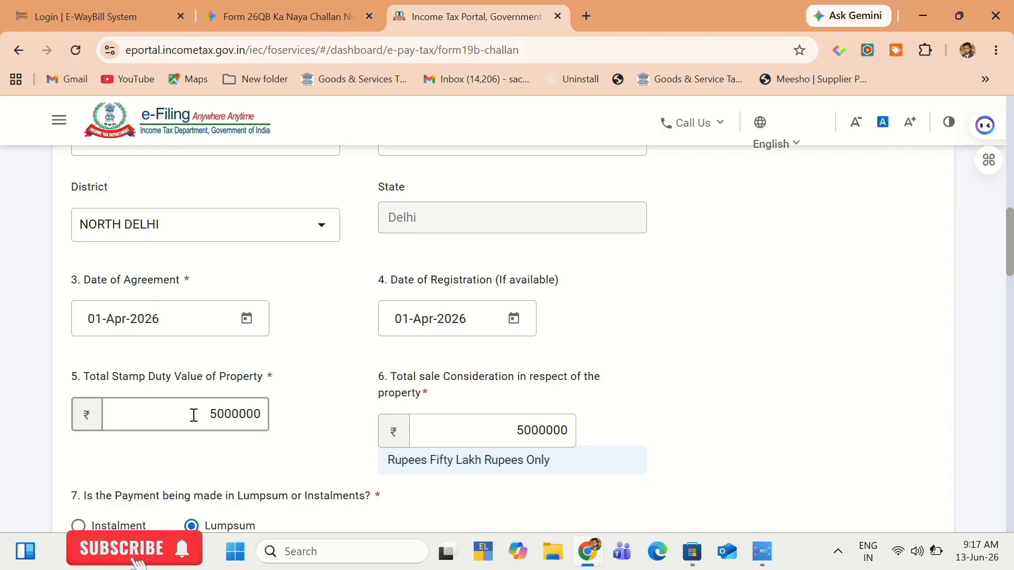
{"action": "scroll", "coordinate": [194, 415], "scroll_direction": "down", "scroll_amount": 3}
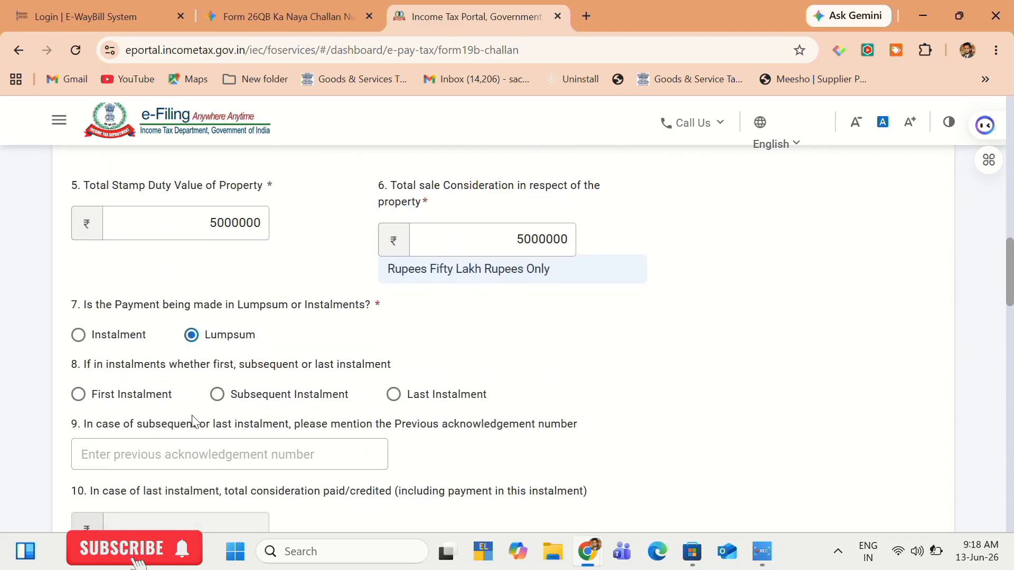
Try the Instalment payment mode with the Subsequent and Last Instalment choices, and return the mode to Lumpsum.
{"action": "left_click", "coordinate": [79, 341]}
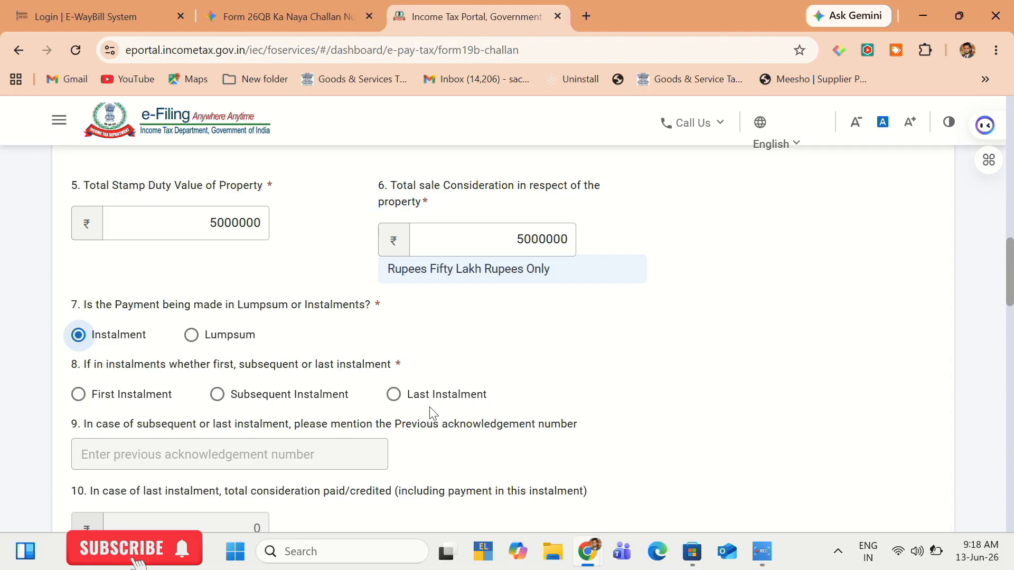
{"action": "left_click", "coordinate": [217, 396]}
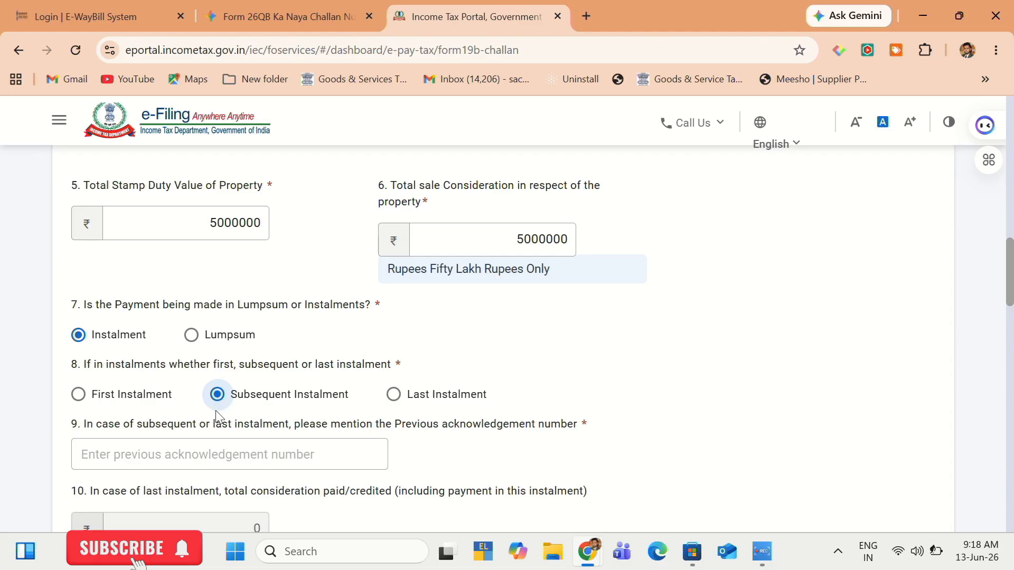
{"action": "left_click", "coordinate": [181, 455]}
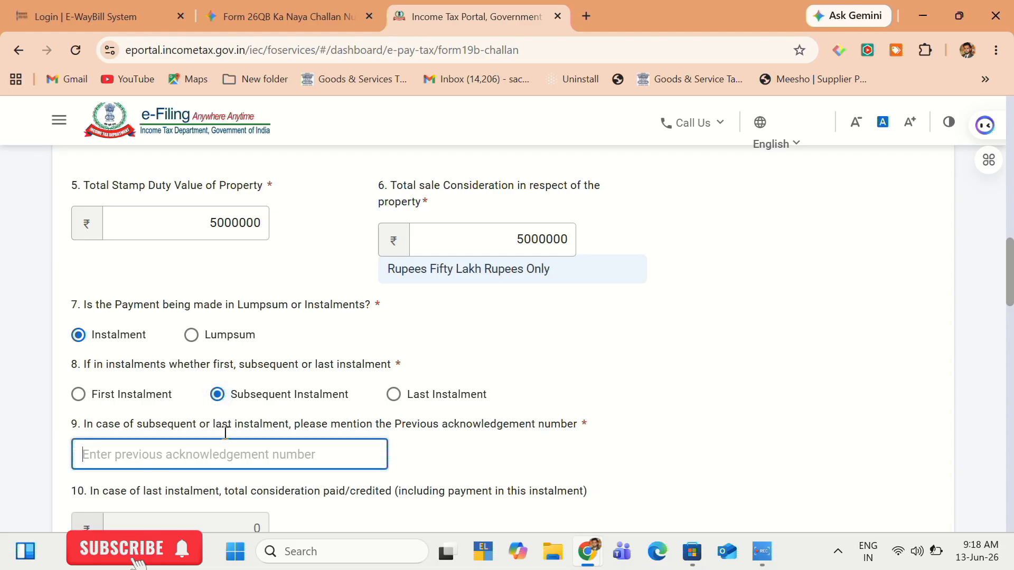
{"action": "left_click", "coordinate": [394, 396]}
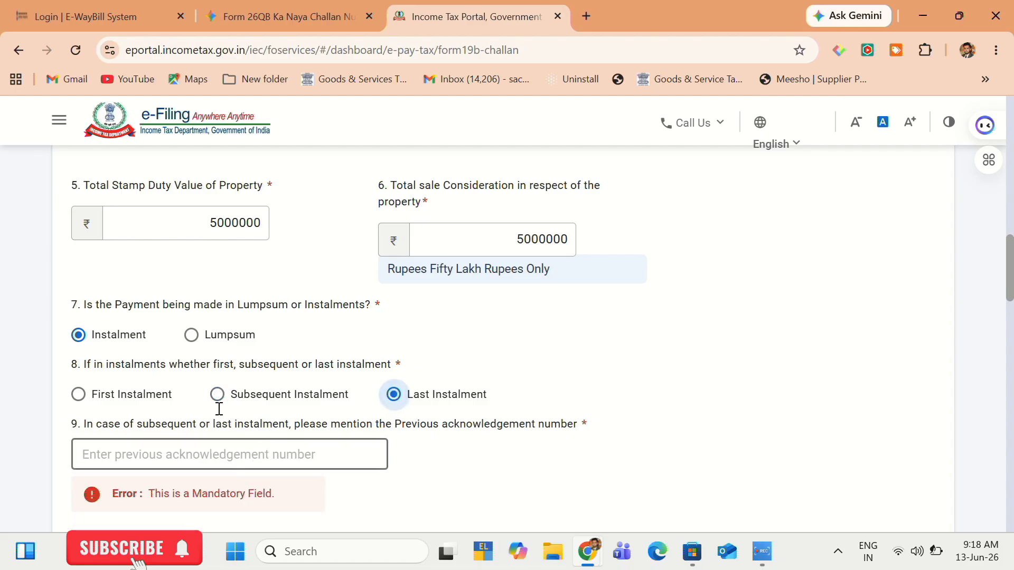
{"action": "left_click", "coordinate": [192, 335]}
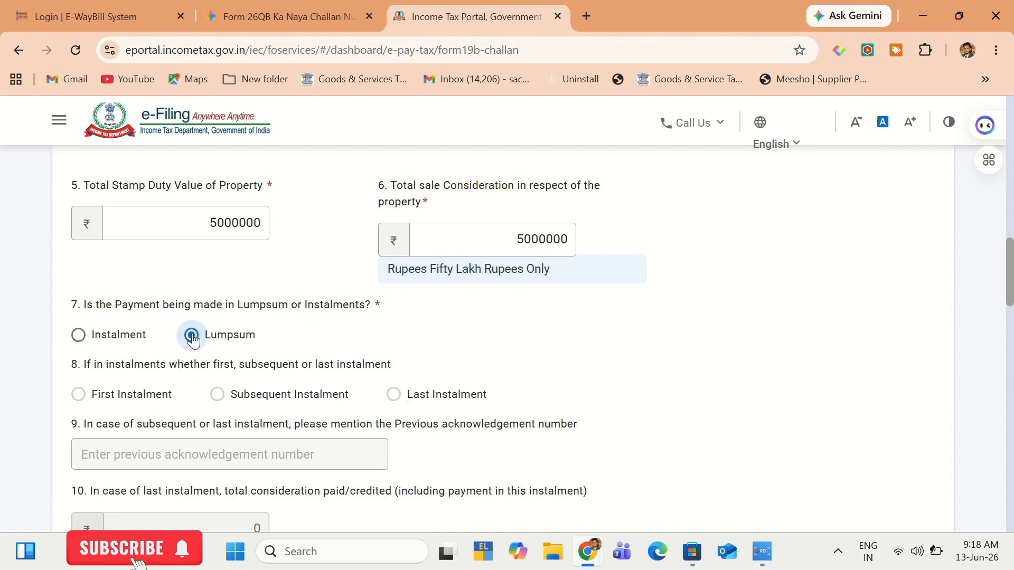
Open the listed buyer's details for editing and change the proportion of total sale consideration to 50%.
{"action": "scroll", "coordinate": [191, 335], "scroll_direction": "down", "scroll_amount": 3}
{"action": "scroll", "coordinate": [191, 332], "scroll_direction": "up", "scroll_amount": 1}
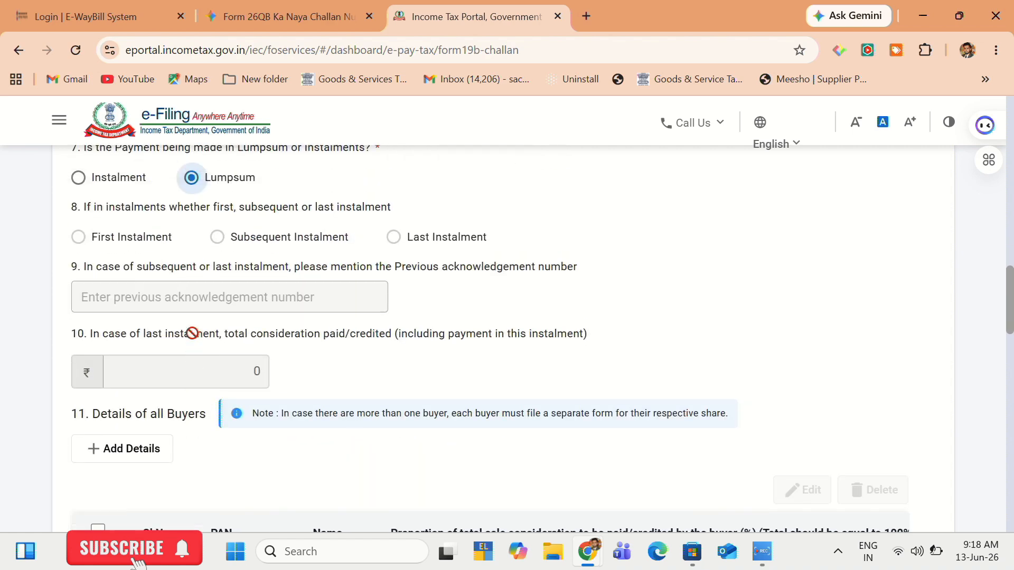
{"action": "scroll", "coordinate": [120, 389], "scroll_direction": "down", "scroll_amount": 1}
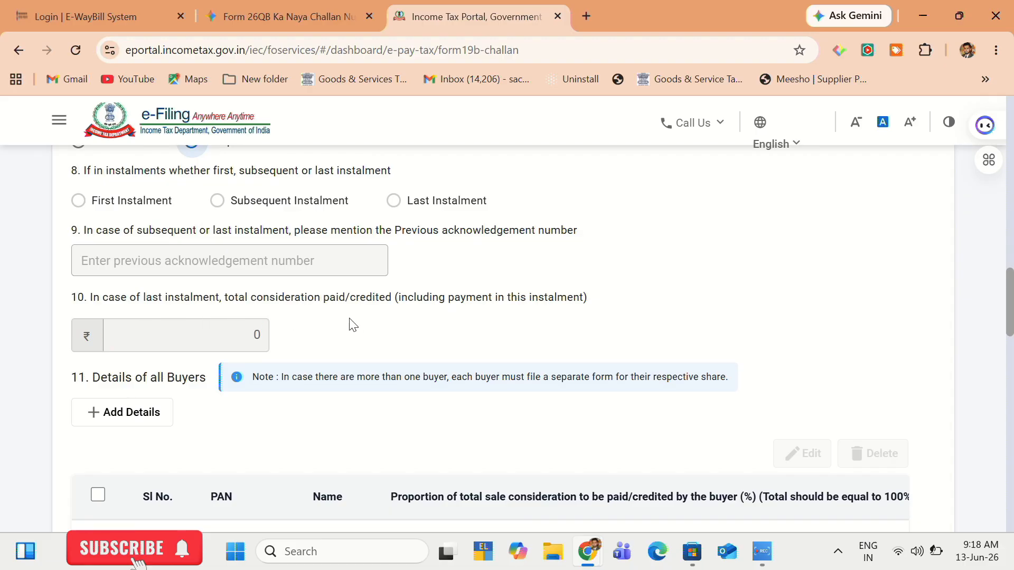
{"action": "scroll", "coordinate": [351, 323], "scroll_direction": "down", "scroll_amount": 2}
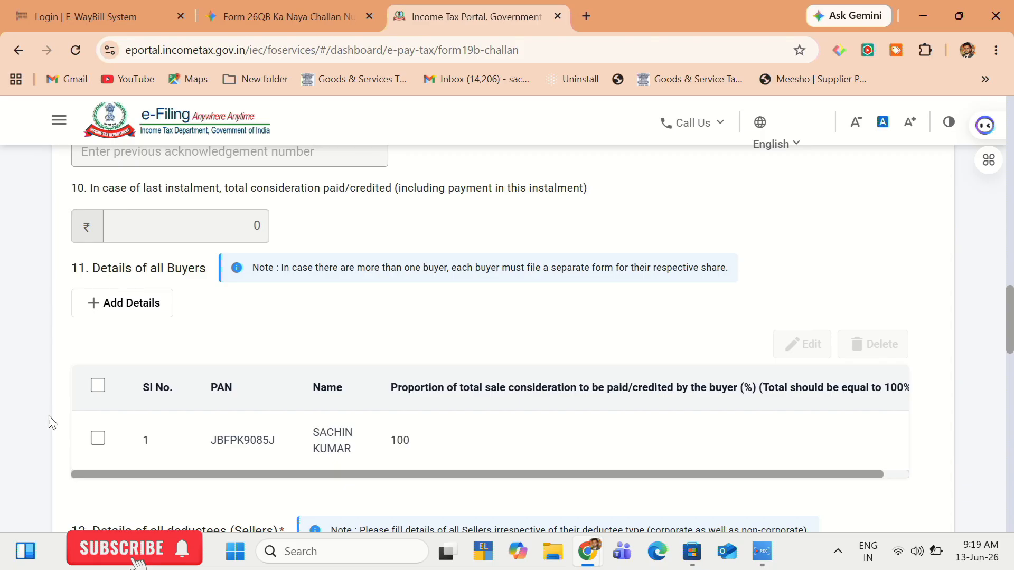
{"action": "left_click", "coordinate": [98, 438]}
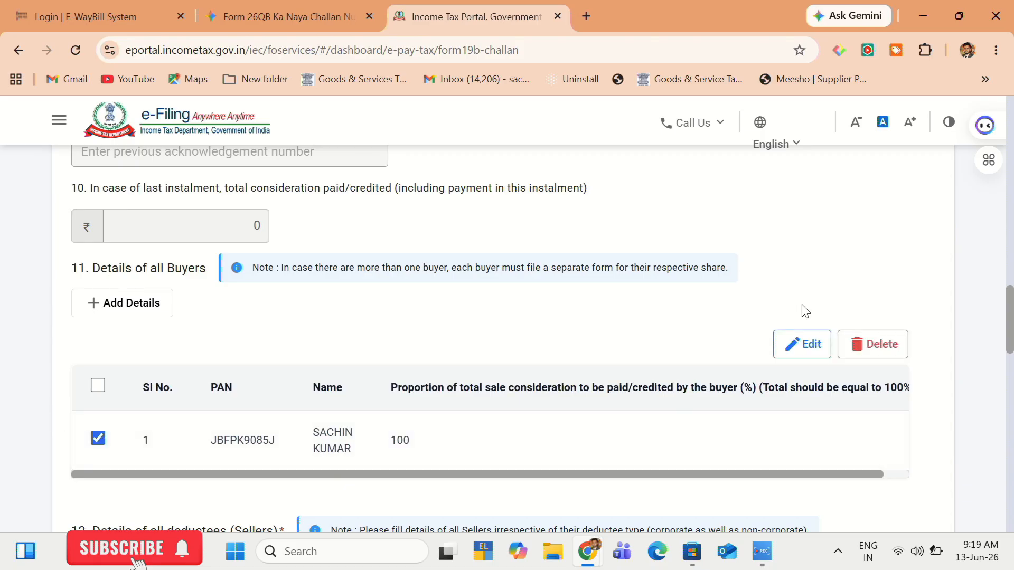
{"action": "left_click", "coordinate": [793, 341]}
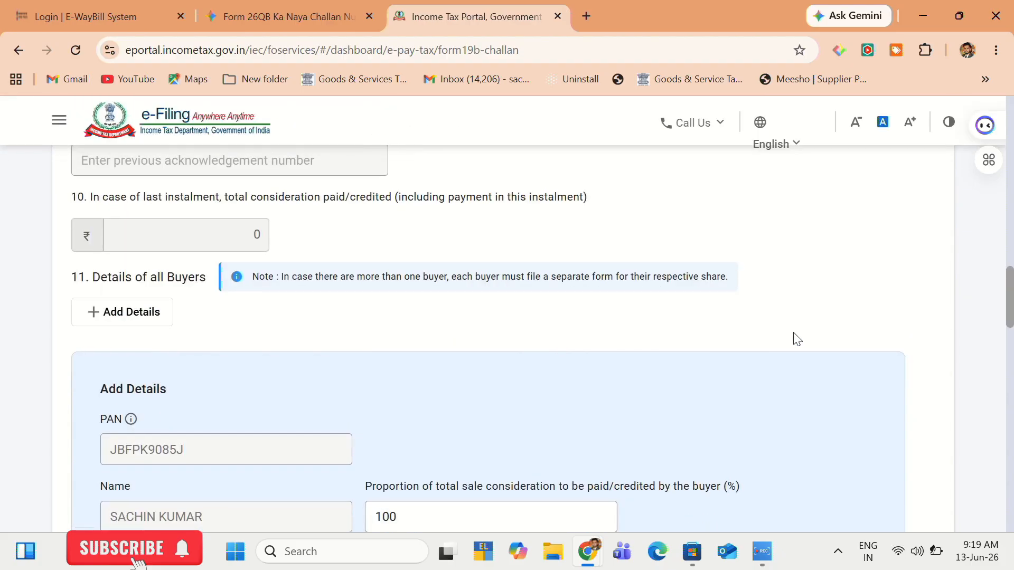
{"action": "scroll", "coordinate": [796, 338], "scroll_direction": "down", "scroll_amount": 1}
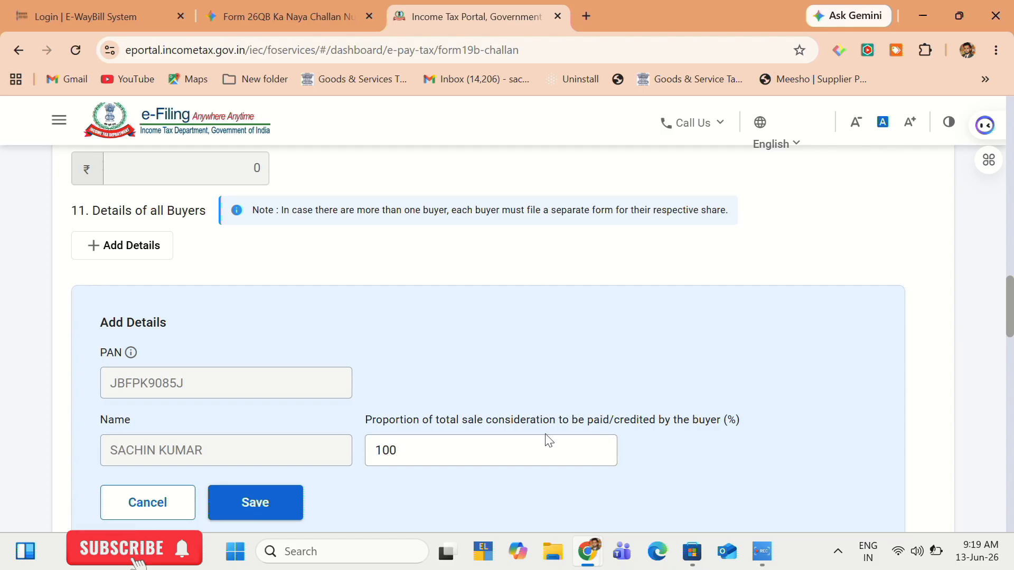
{"action": "left_click", "coordinate": [486, 452]}
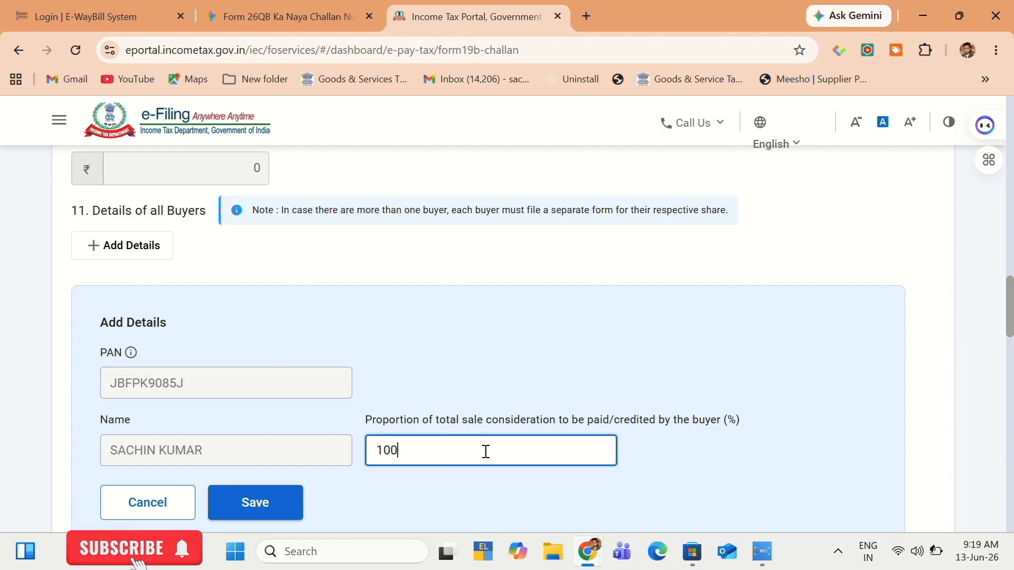
{"action": "key", "text": "BackSpace"}
{"action": "key", "text": "BackSpace"}
{"action": "key", "text": "BackSpace"}
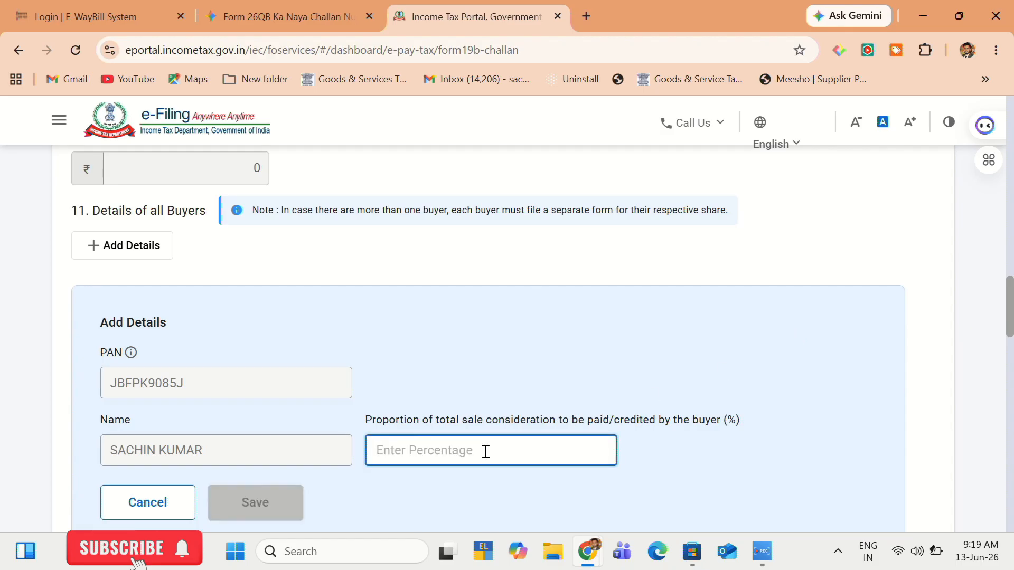
{"action": "type", "text": "50"}
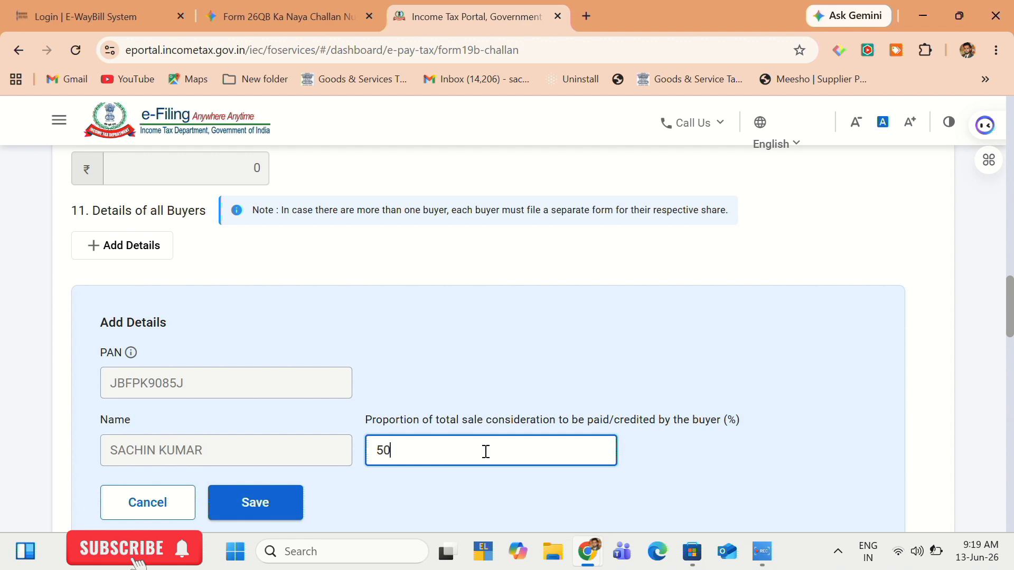
Replace the buyer's 50% proportion, save the entry and edit it again to restore the share to 100%.
{"action": "key", "text": "BackSpace"}
{"action": "key", "text": "BackSpace"}
{"action": "type", "text": "100"}
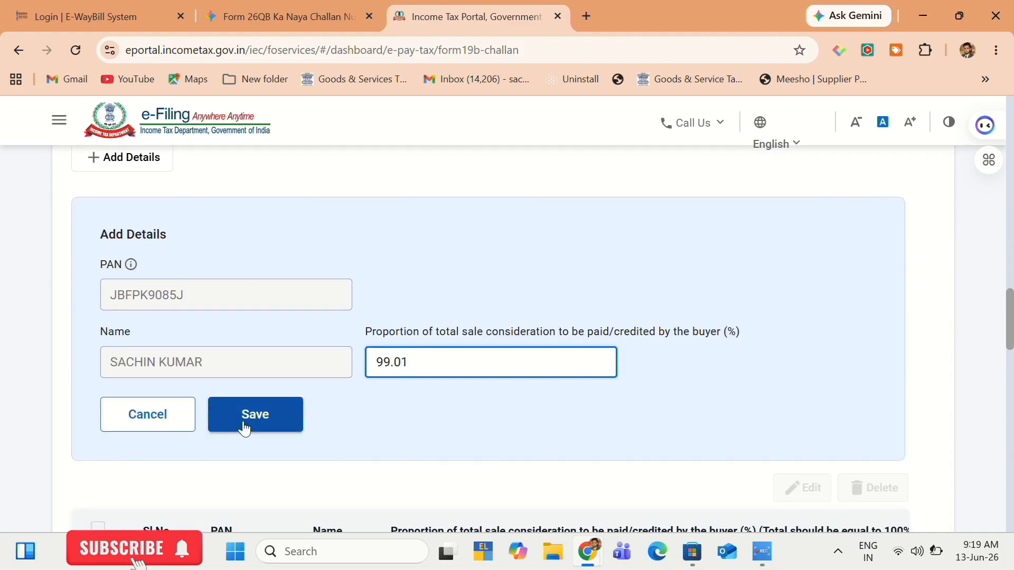
{"action": "left_click", "coordinate": [245, 422]}
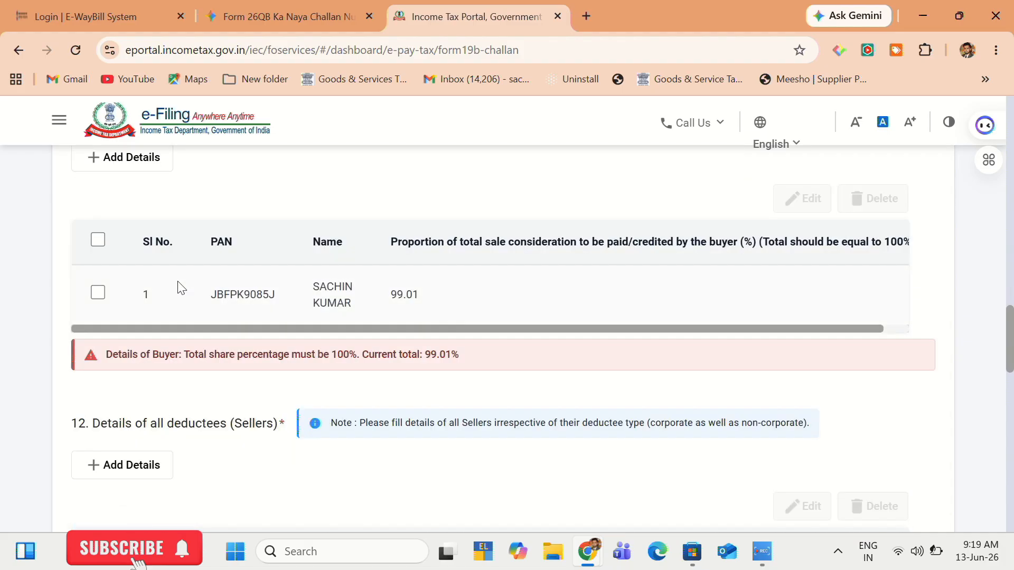
{"action": "left_click", "coordinate": [98, 292]}
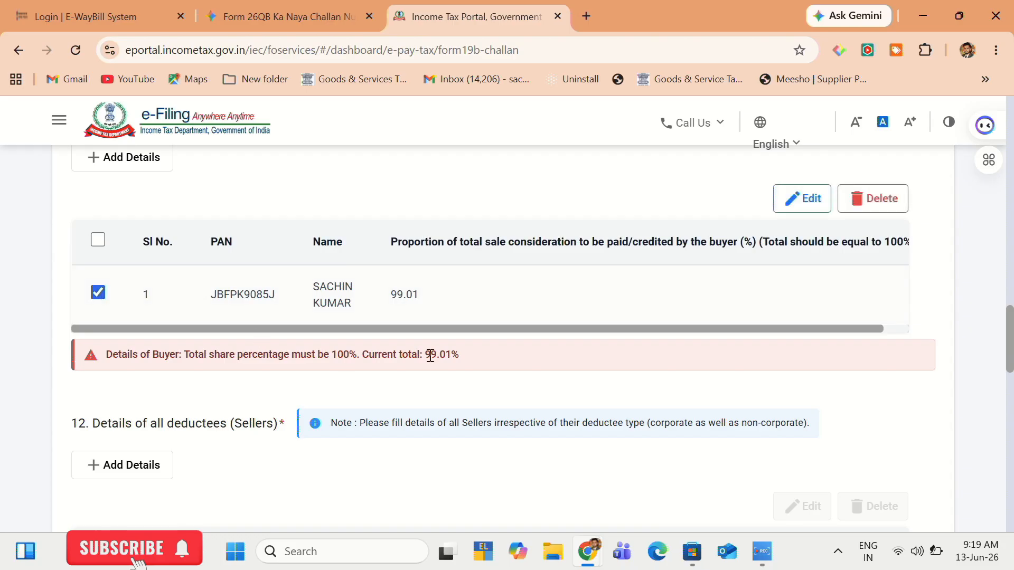
{"action": "left_click", "coordinate": [806, 199]}
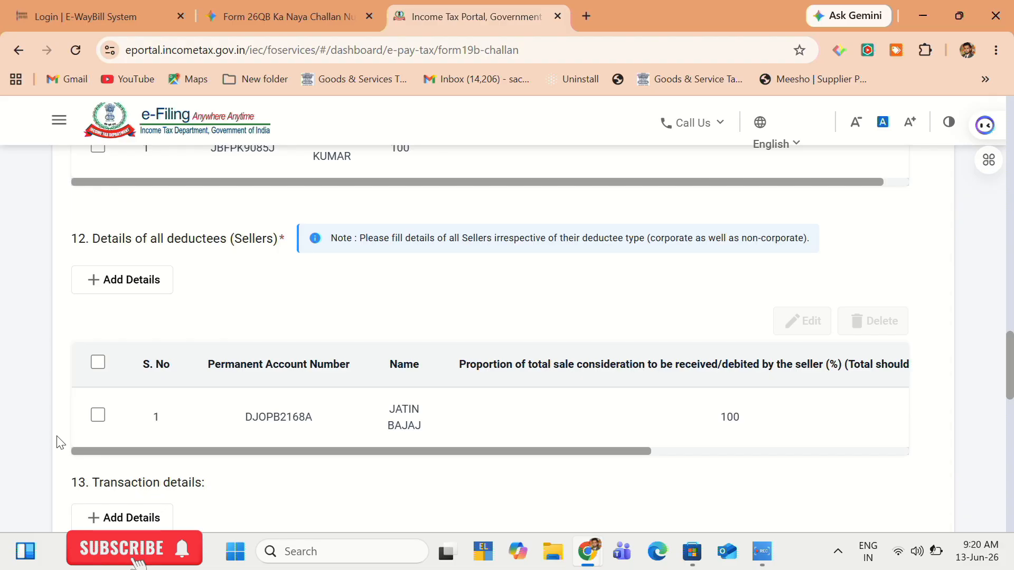
Open the listed seller's details for editing, check the particulars and save the entry.
{"action": "left_click", "coordinate": [98, 416]}
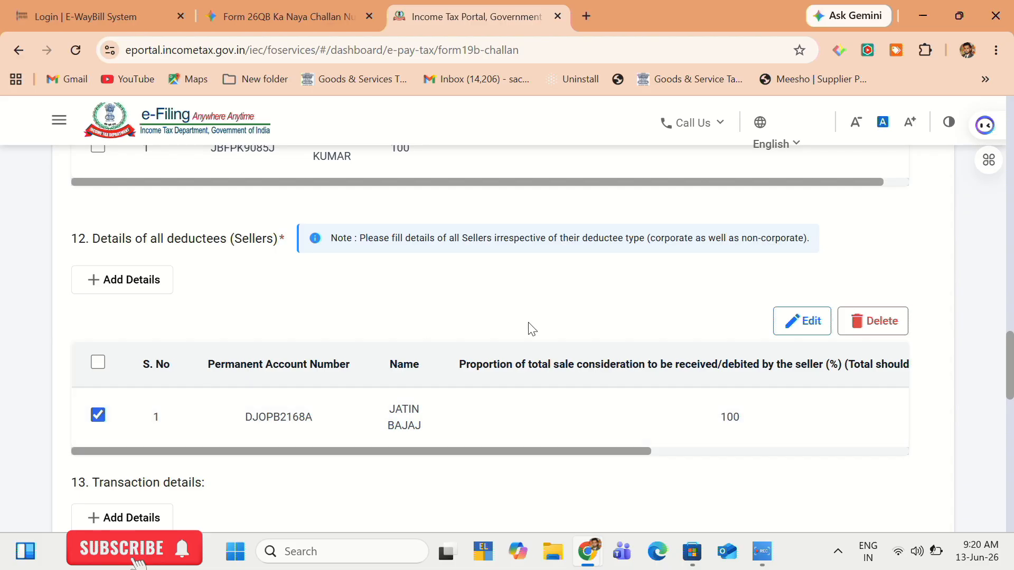
{"action": "left_click", "coordinate": [802, 321]}
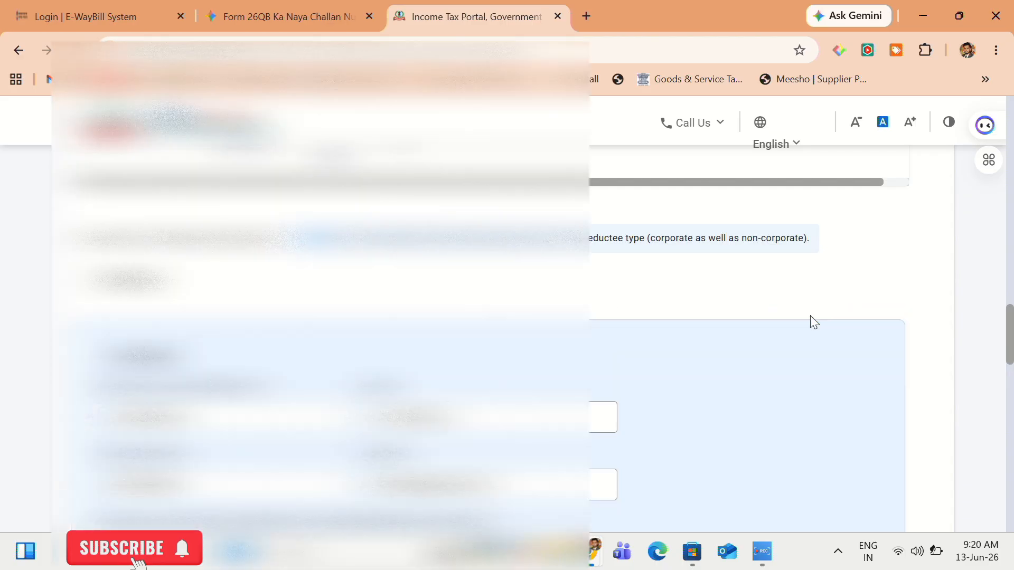
{"action": "scroll", "coordinate": [810, 315], "scroll_direction": "down", "scroll_amount": 3}
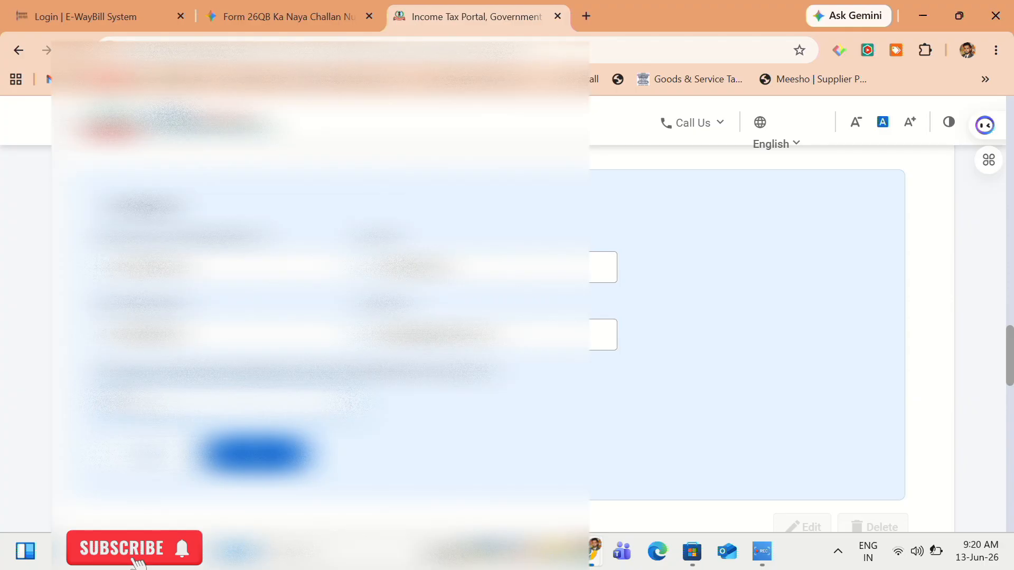
{"action": "left_click", "coordinate": [253, 458]}
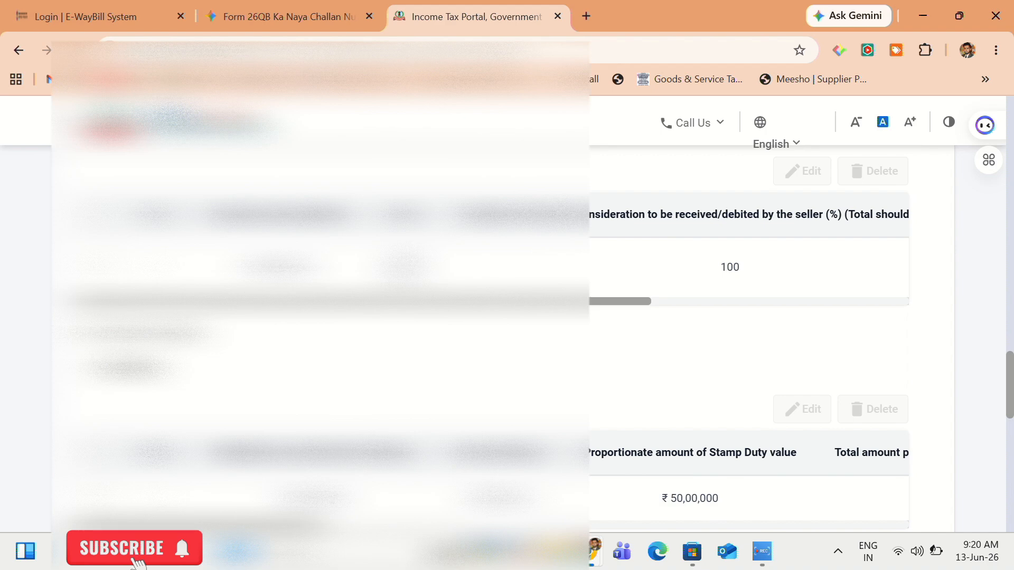
Open the listed transaction's details for editing, check the amounts, Section 395(1) choice, tax rate and dates, and save the entry.
{"action": "scroll", "coordinate": [317, 317], "scroll_direction": "down", "scroll_amount": 4}
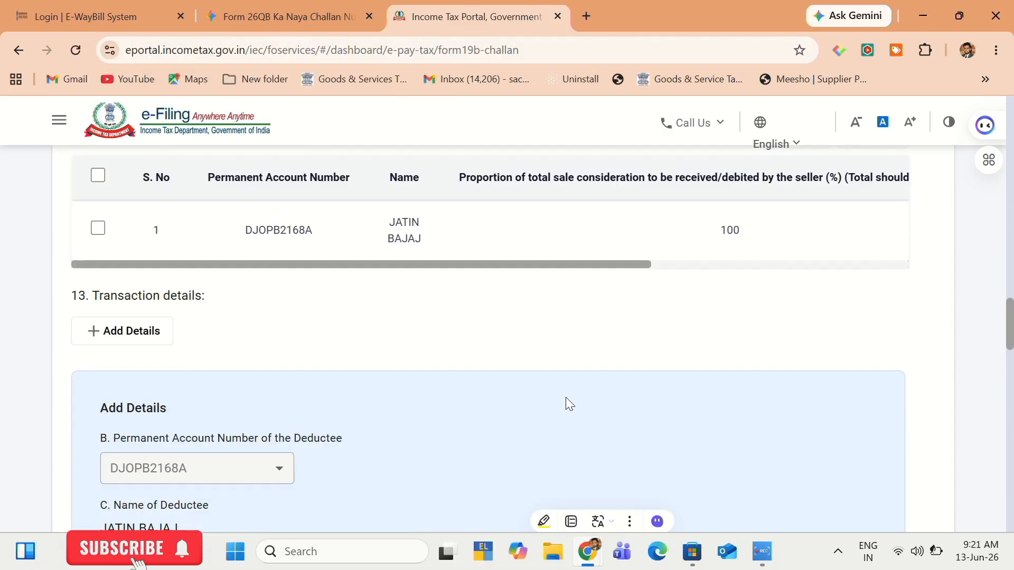
{"action": "scroll", "coordinate": [565, 397], "scroll_direction": "down", "scroll_amount": 3}
{"action": "scroll", "coordinate": [565, 397], "scroll_direction": "down", "scroll_amount": 1}
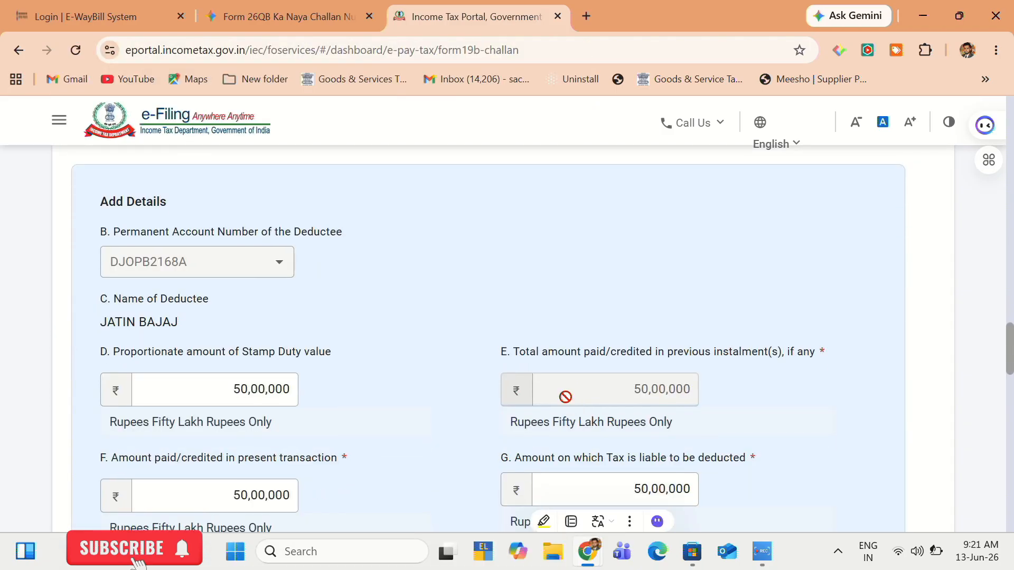
{"action": "scroll", "coordinate": [566, 397], "scroll_direction": "down", "scroll_amount": 1}
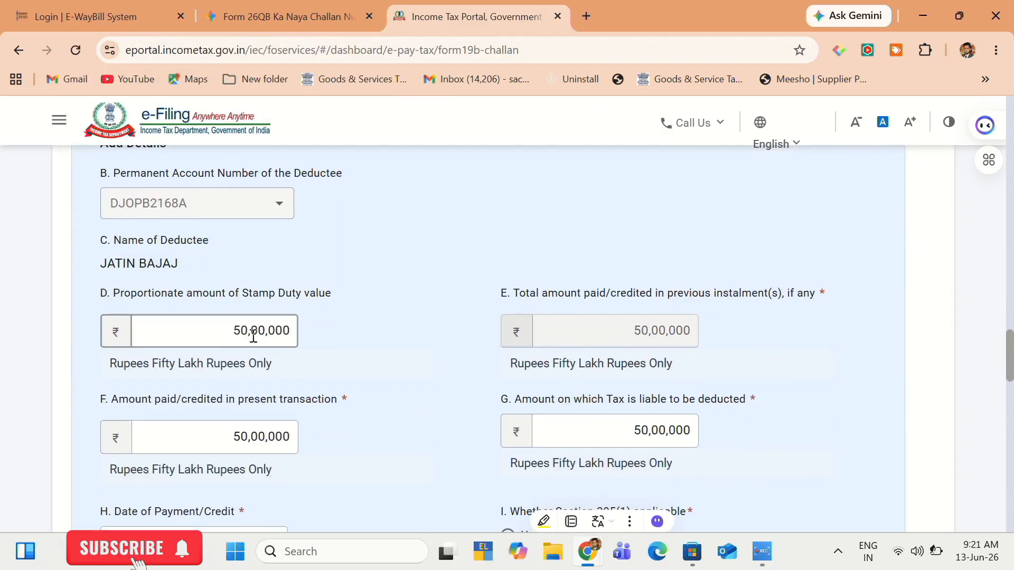
{"action": "scroll", "coordinate": [253, 335], "scroll_direction": "down", "scroll_amount": 1}
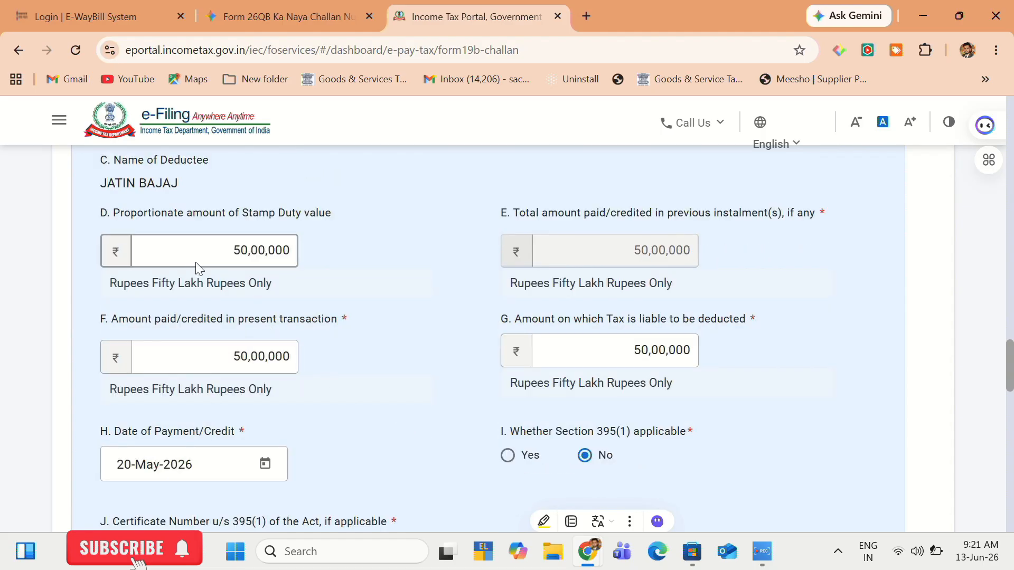
{"action": "scroll", "coordinate": [539, 379], "scroll_direction": "down", "scroll_amount": 1}
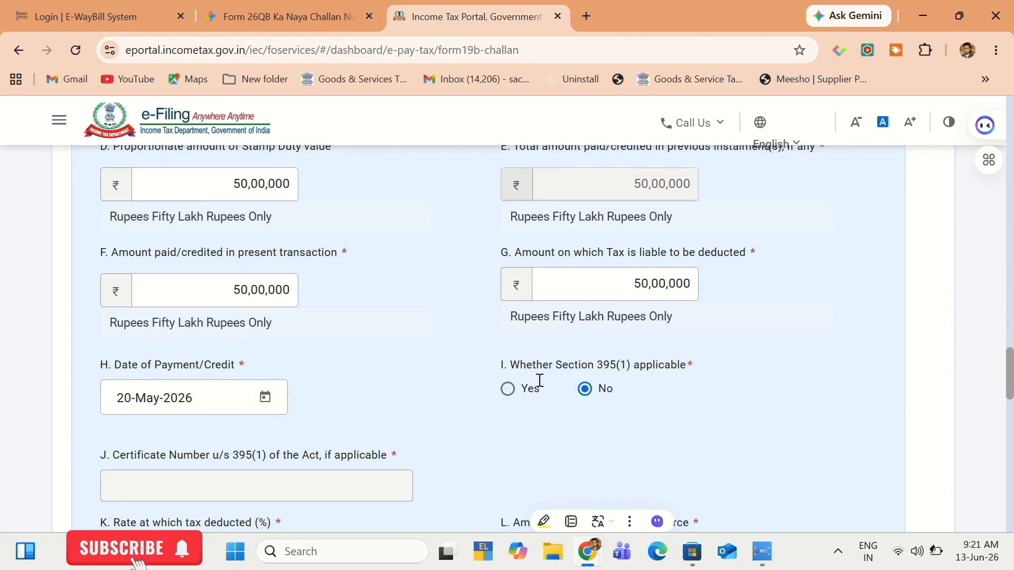
{"action": "scroll", "coordinate": [538, 379], "scroll_direction": "down", "scroll_amount": 1}
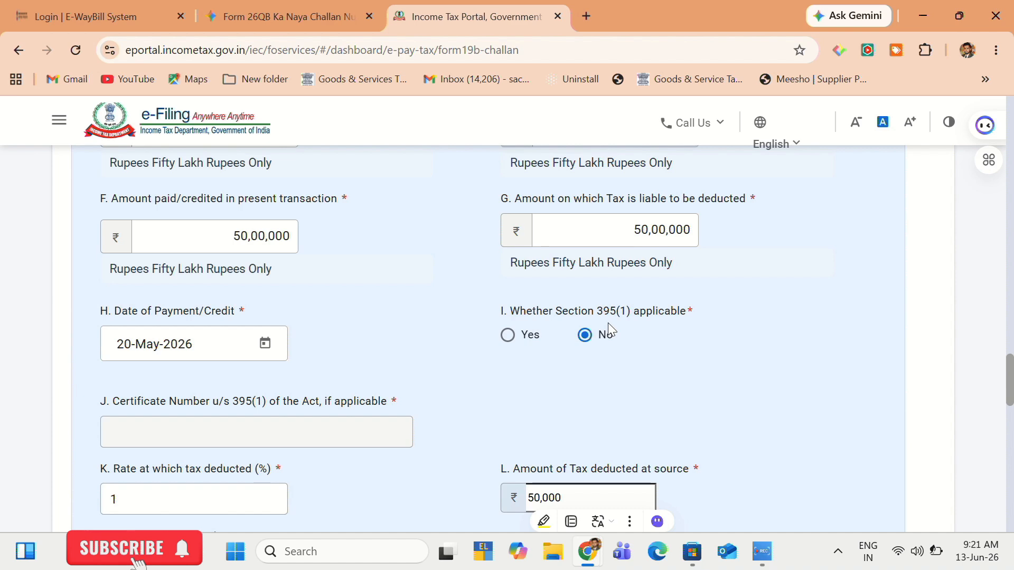
{"action": "scroll", "coordinate": [150, 224], "scroll_direction": "down", "scroll_amount": 5}
{"action": "left_click", "coordinate": [149, 224]}
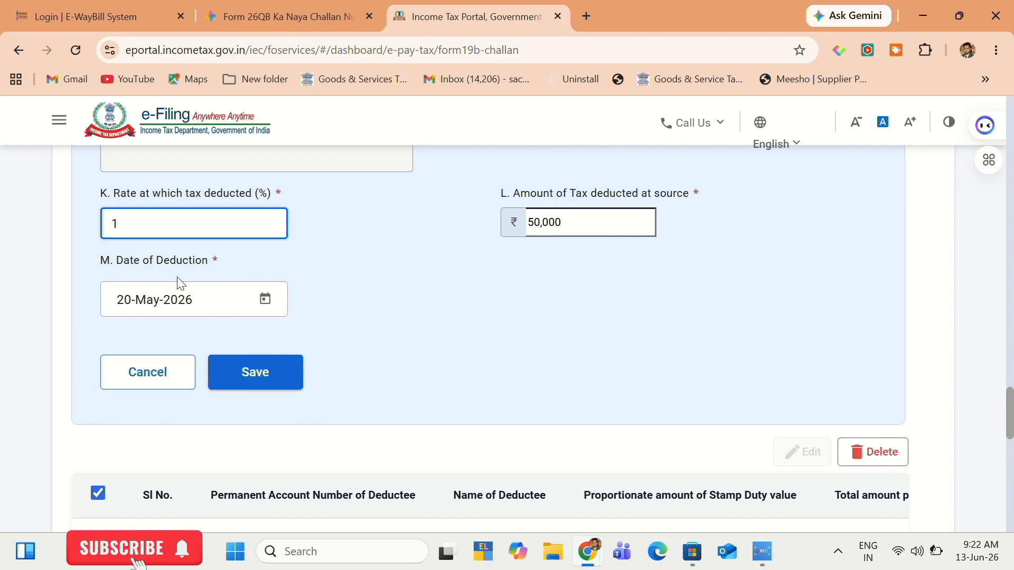
{"action": "scroll", "coordinate": [148, 353], "scroll_direction": "up", "scroll_amount": 5}
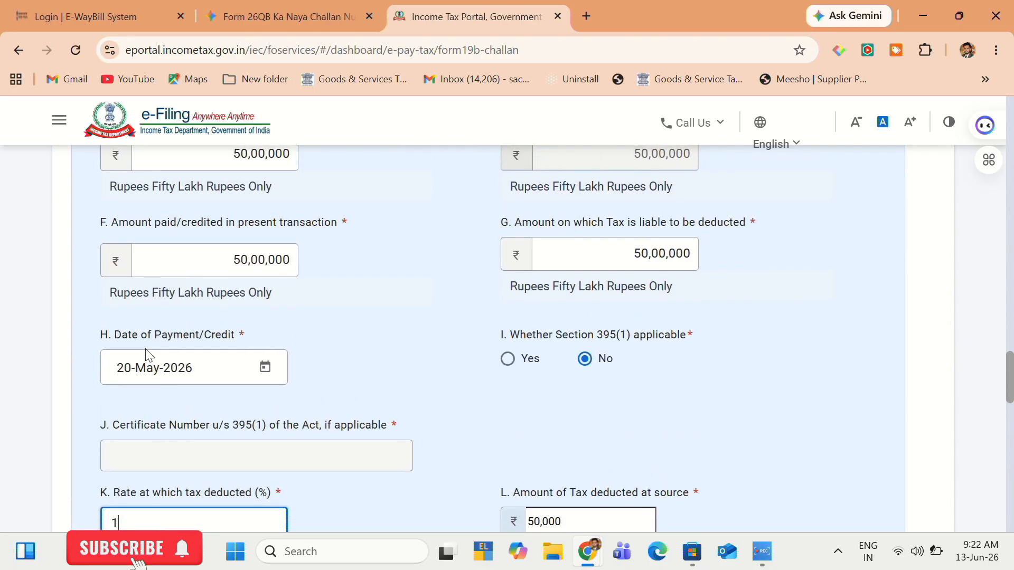
{"action": "scroll", "coordinate": [148, 354], "scroll_direction": "down", "scroll_amount": 5}
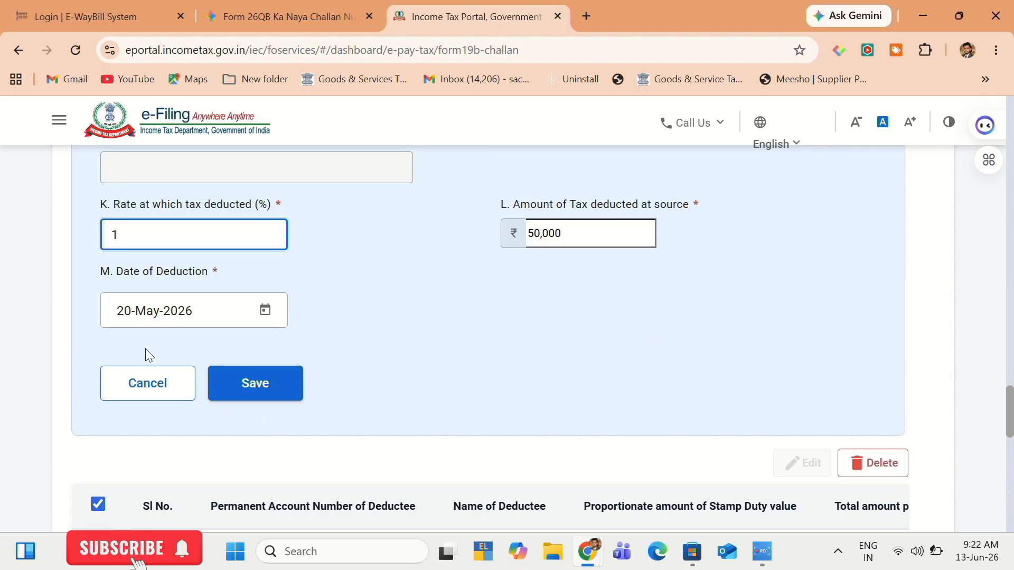
{"action": "left_click", "coordinate": [242, 369]}
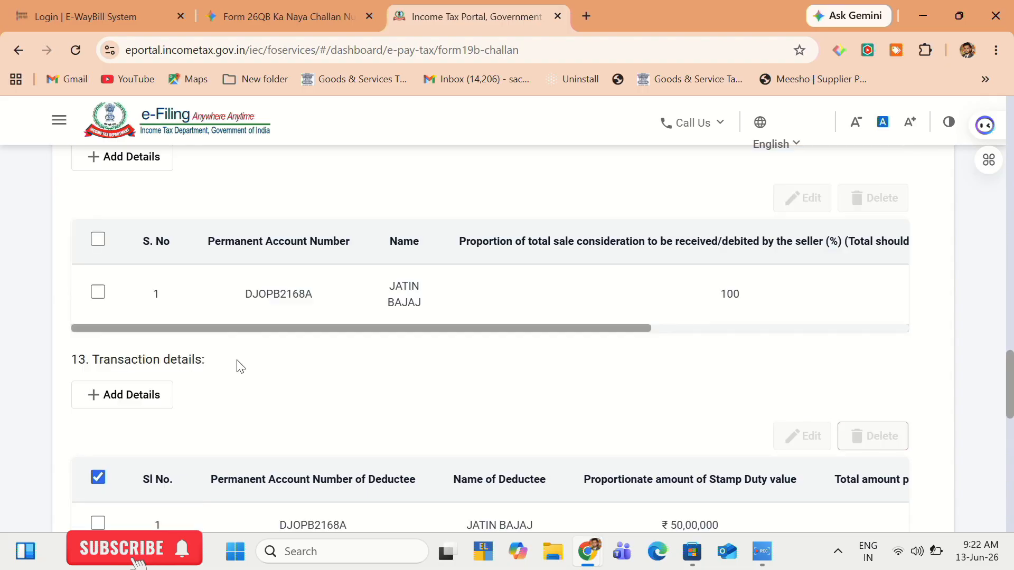
Check the saved transaction row and the Tax Deposit Details including interest and fee, and continue to the payment mode selection.
{"action": "scroll", "coordinate": [237, 365], "scroll_direction": "down", "scroll_amount": 3}
{"action": "scroll", "coordinate": [237, 364], "scroll_direction": "up", "scroll_amount": 3}
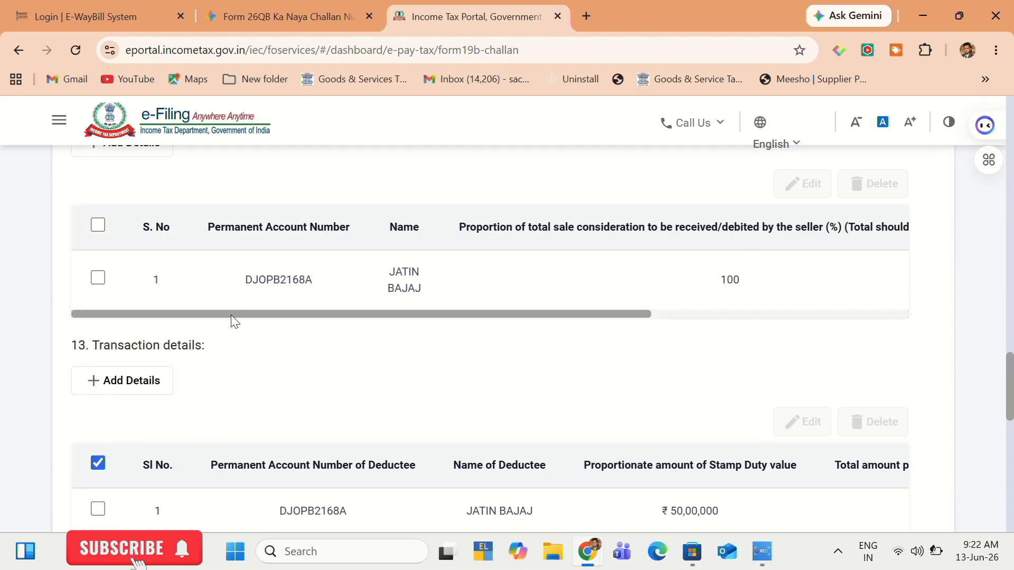
{"action": "scroll", "coordinate": [222, 407], "scroll_direction": "down", "scroll_amount": 1}
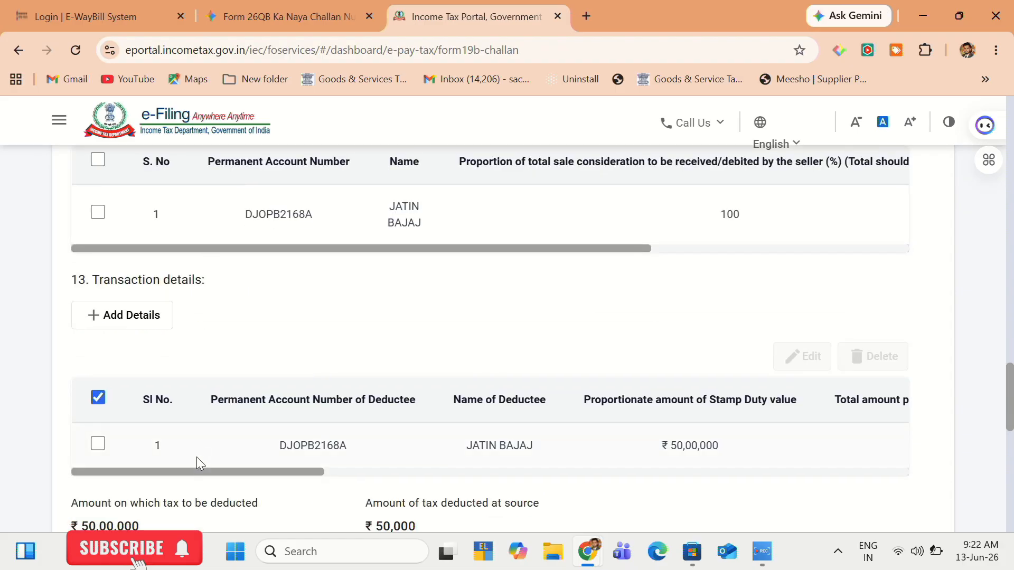
{"action": "left_click_drag", "start_coordinate": [197, 473], "coordinate": [391, 449]}
{"action": "scroll", "coordinate": [390, 449], "scroll_direction": "down", "scroll_amount": 2}
{"action": "scroll", "coordinate": [391, 449], "scroll_direction": "down", "scroll_amount": 3}
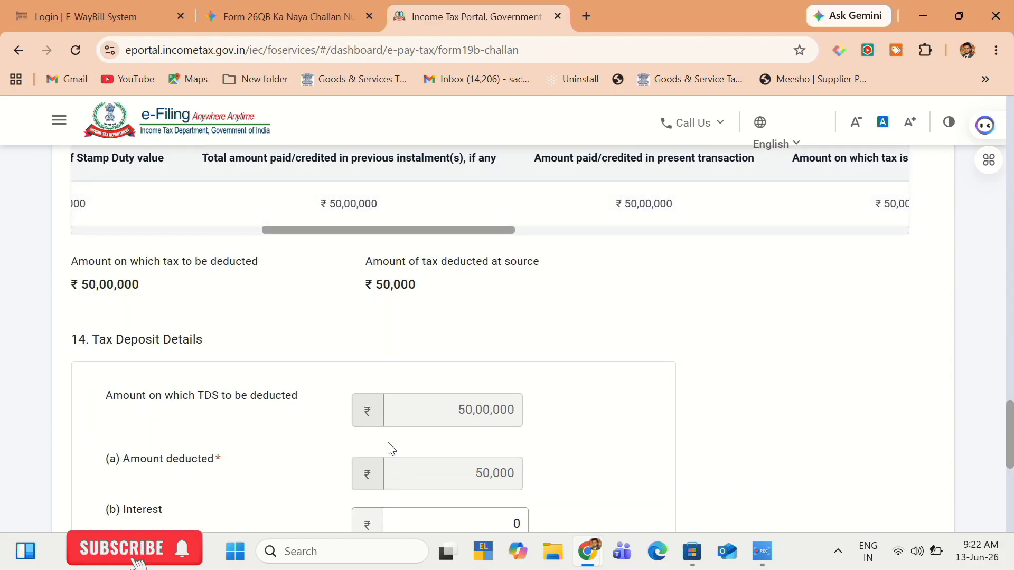
{"action": "scroll", "coordinate": [388, 444], "scroll_direction": "down", "scroll_amount": 2}
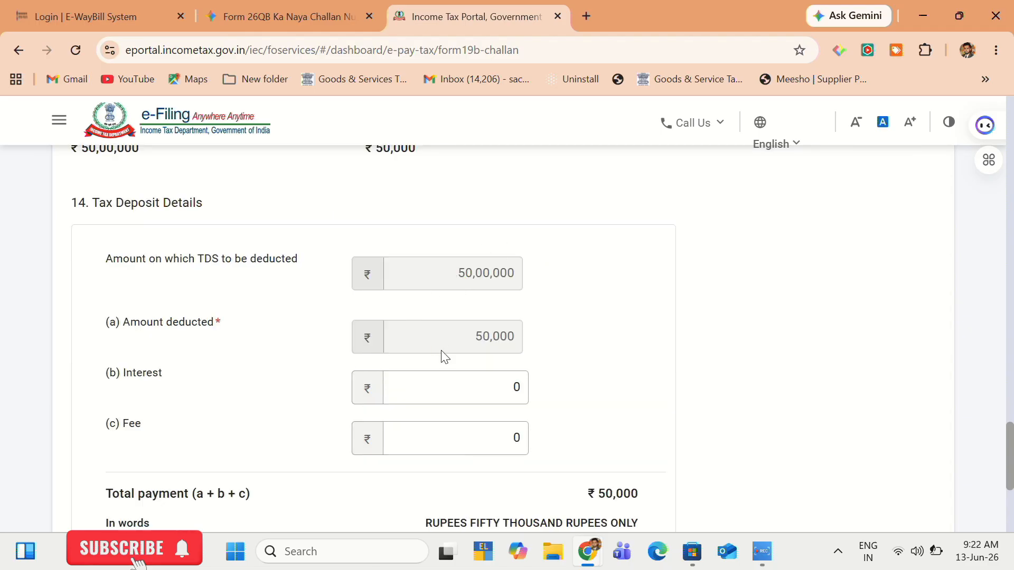
{"action": "scroll", "coordinate": [445, 357], "scroll_direction": "down", "scroll_amount": 3}
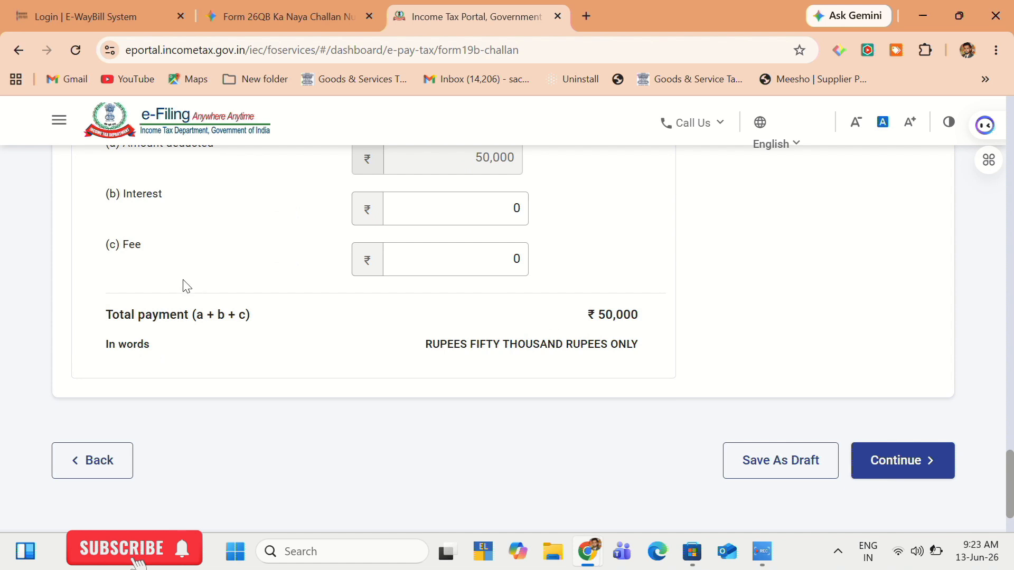
{"action": "scroll", "coordinate": [186, 285], "scroll_direction": "up", "scroll_amount": 1}
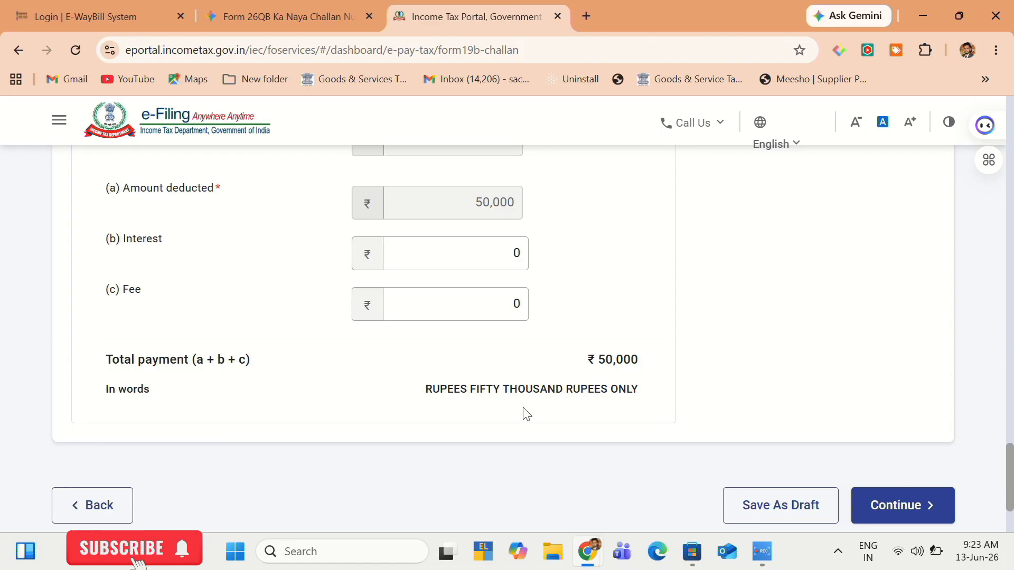
{"action": "left_click", "coordinate": [922, 503]}
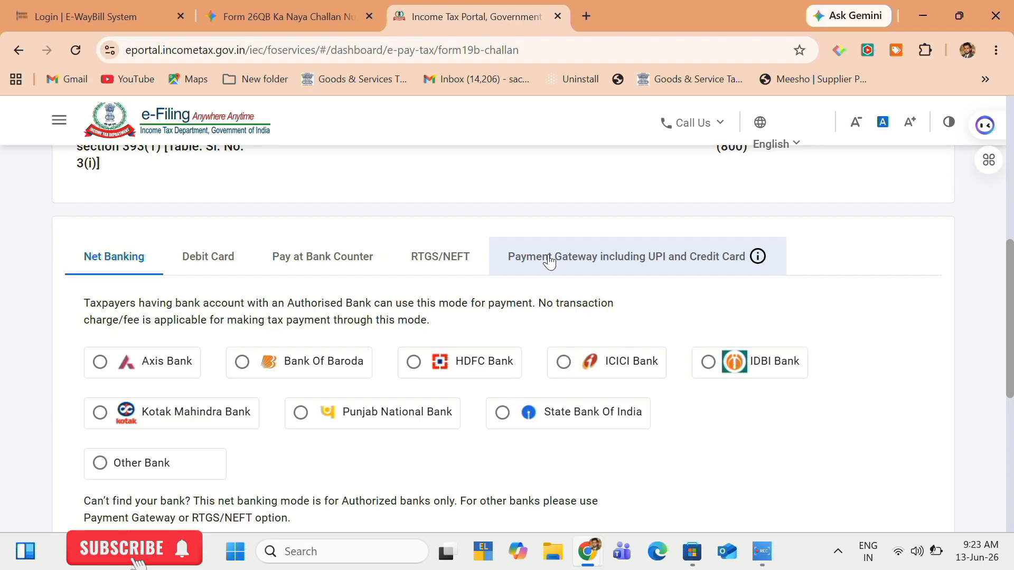
Leave the payment mode page for the E-Pay Tax service and continue with the Income-tax Act, 2025 option.
{"action": "scroll", "coordinate": [548, 254], "scroll_direction": "up", "scroll_amount": 10}
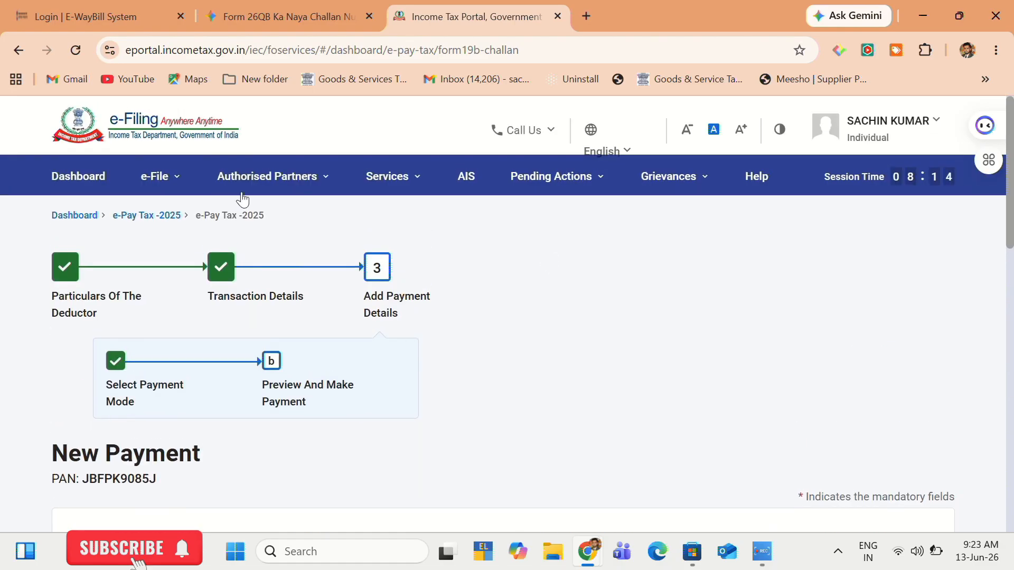
{"action": "left_click", "coordinate": [145, 177]}
{"action": "left_click", "coordinate": [147, 177]}
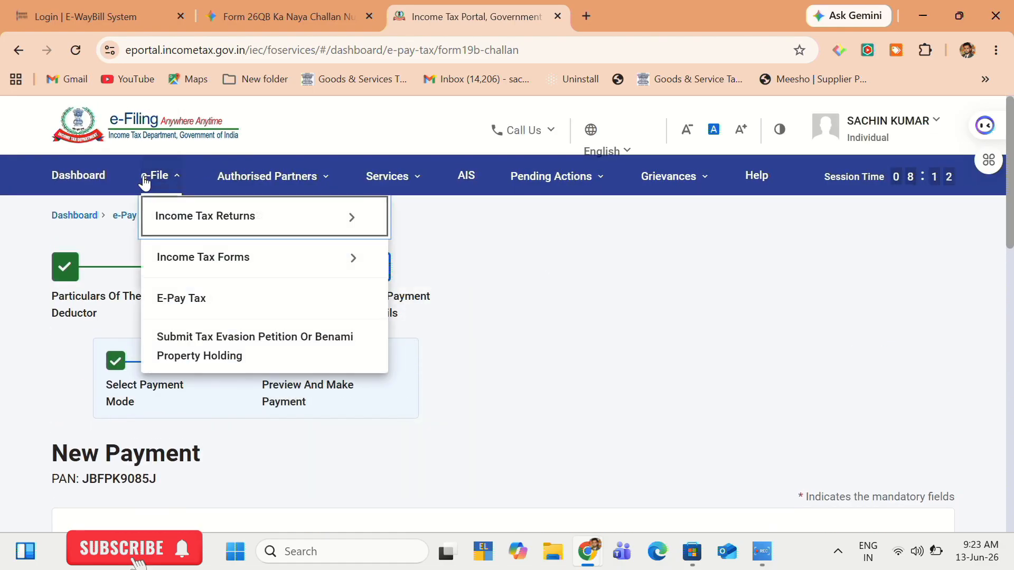
{"action": "left_click", "coordinate": [198, 317]}
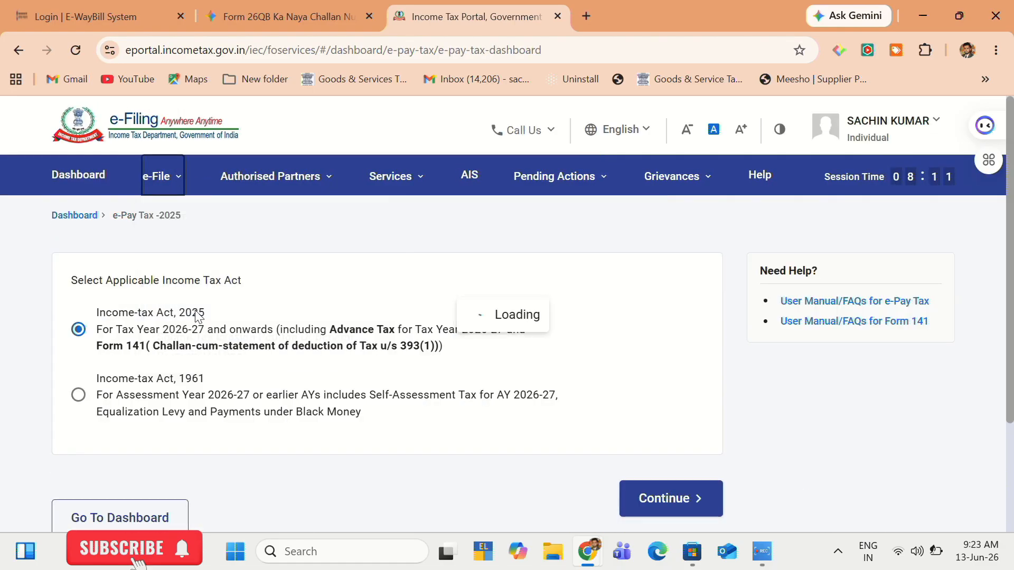
{"action": "left_click", "coordinate": [662, 509]}
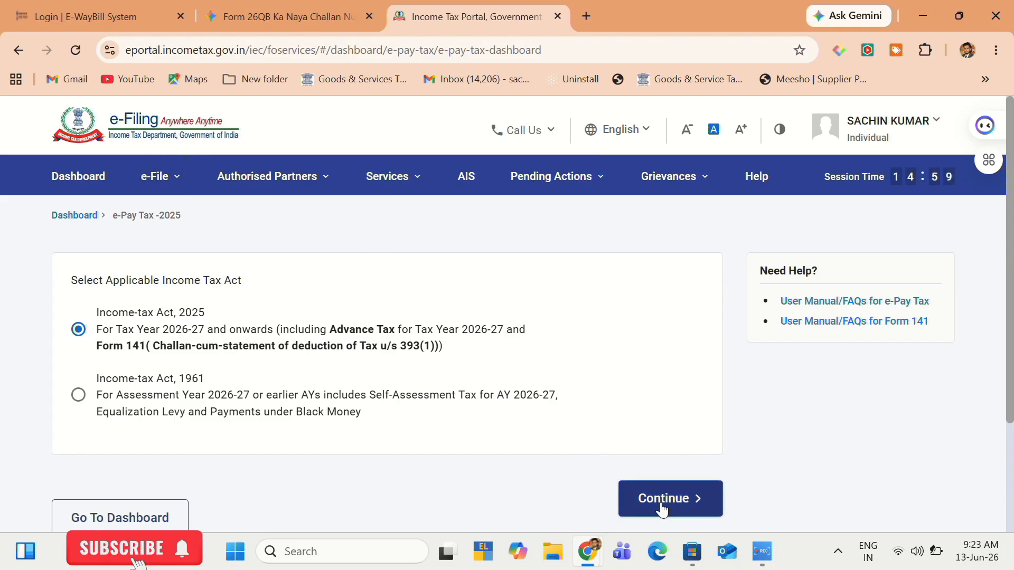
Open the Payment History of e-Pay Tax and examine where paid challans are listed.
{"action": "scroll", "coordinate": [663, 509], "scroll_direction": "down", "scroll_amount": 2}
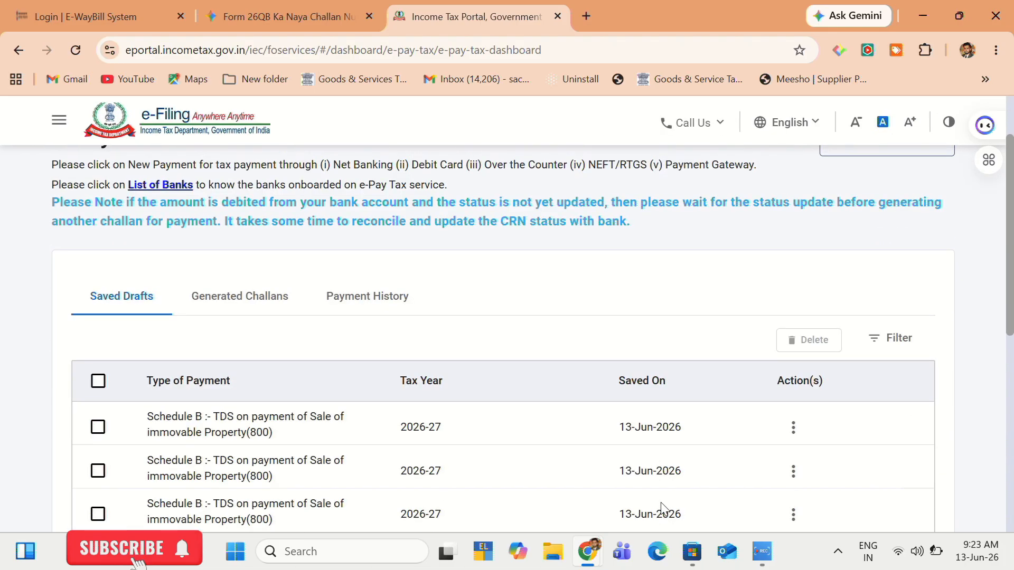
{"action": "left_click", "coordinate": [375, 303]}
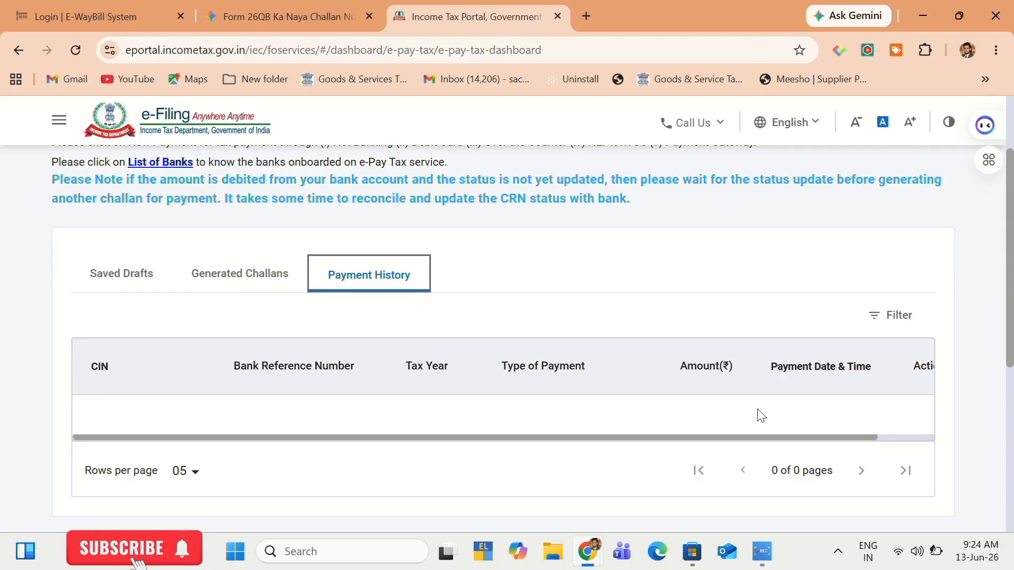
{"action": "scroll", "coordinate": [760, 416], "scroll_direction": "up", "scroll_amount": 3}
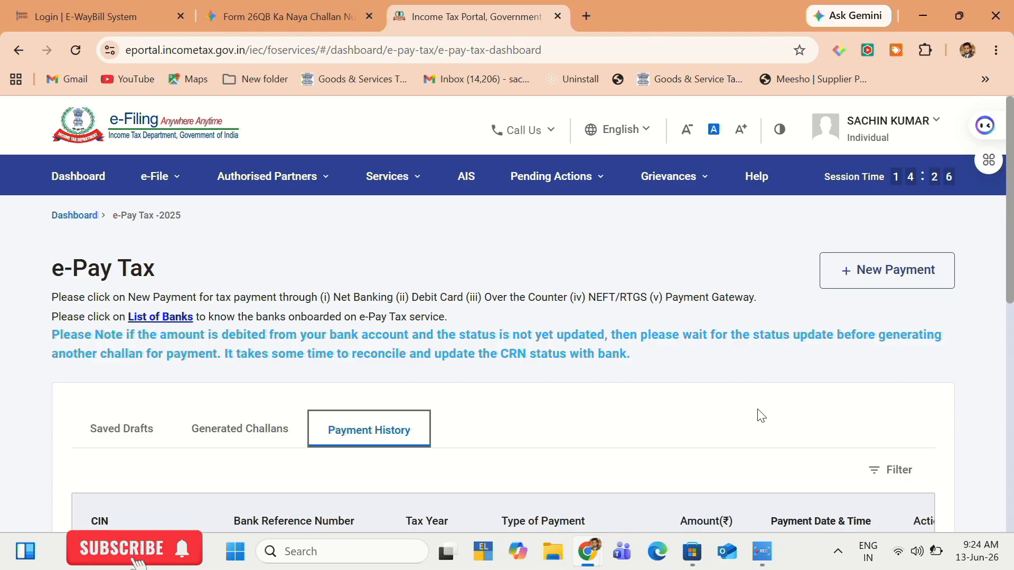
{"action": "scroll", "coordinate": [760, 415], "scroll_direction": "down", "scroll_amount": 3}
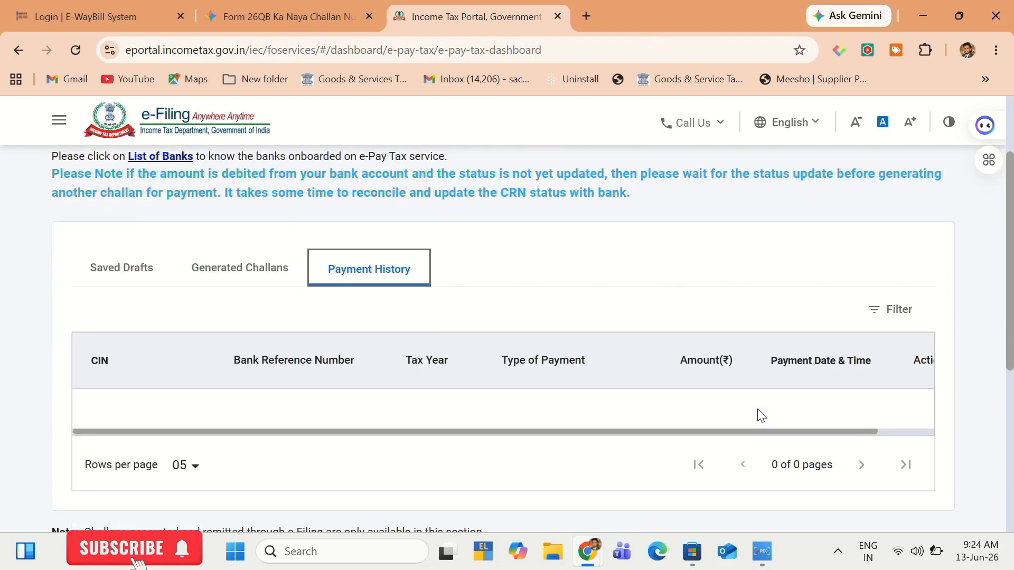
{"action": "scroll", "coordinate": [761, 416], "scroll_direction": "up", "scroll_amount": 1}
{"action": "scroll", "coordinate": [760, 416], "scroll_direction": "down", "scroll_amount": 2}
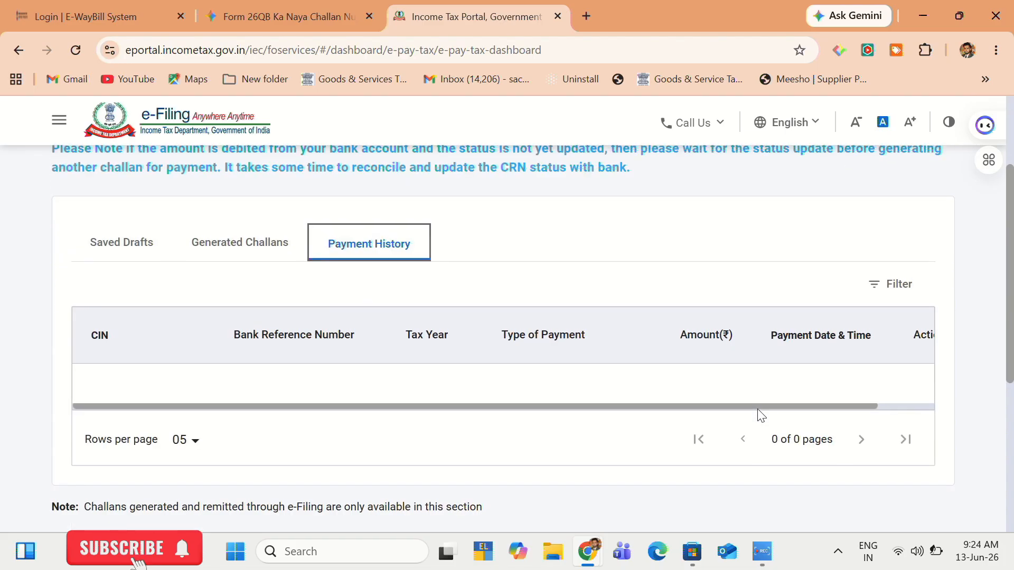